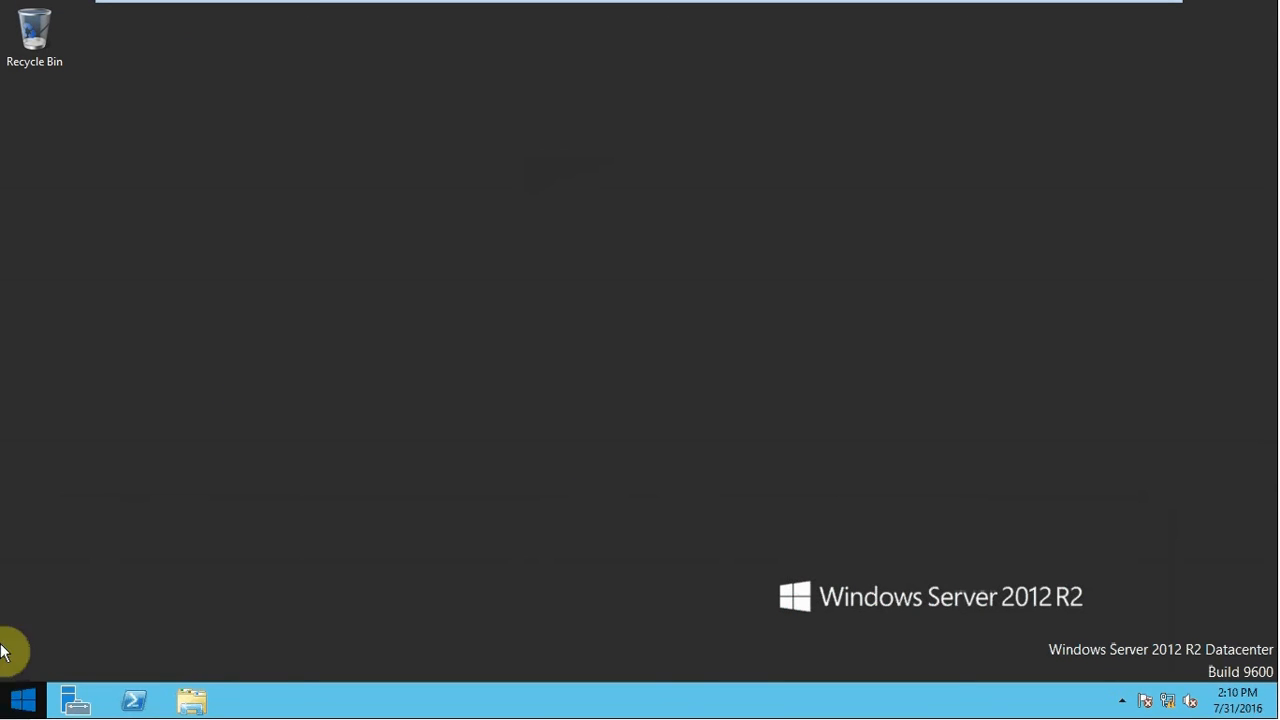
# Open the Run dialog on the Windows Server 2012 R2 machine
pyautogui.press('super+r')
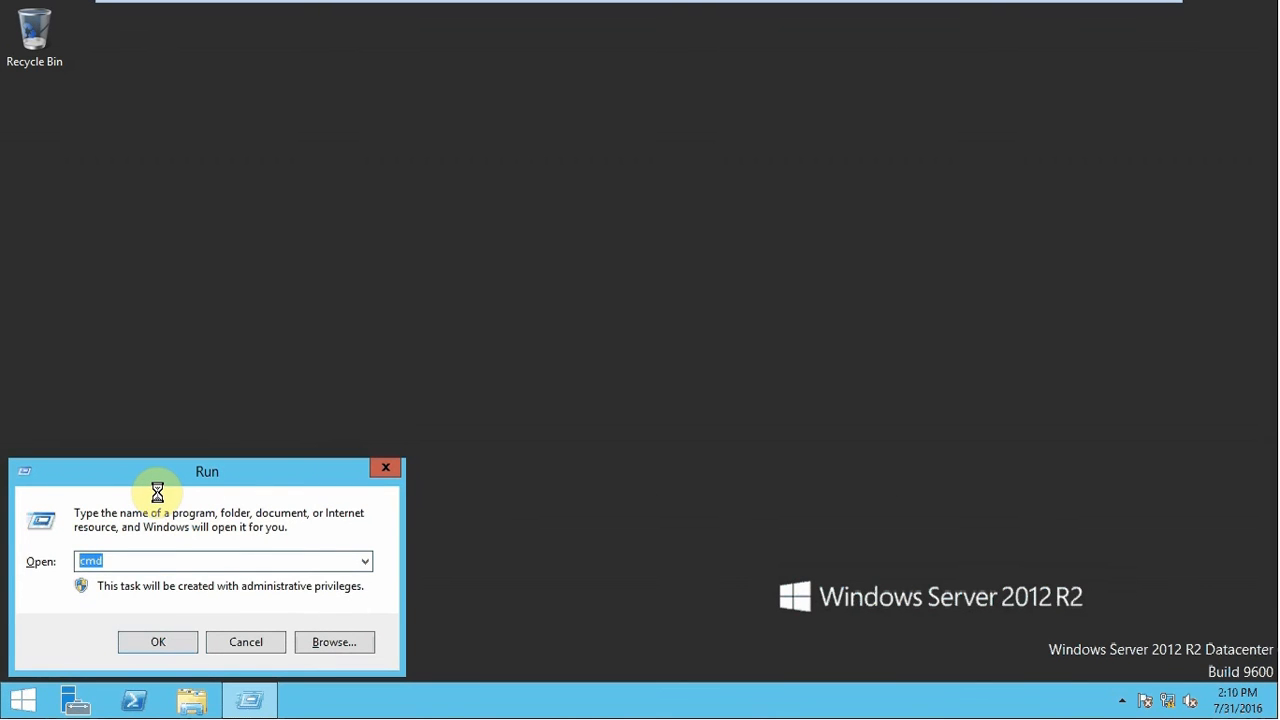
# Launch Active Directory Users and Computers with dsa.msc and bring up RelaxationIT.com's New menu
pyautogui.write('dsa.msc')
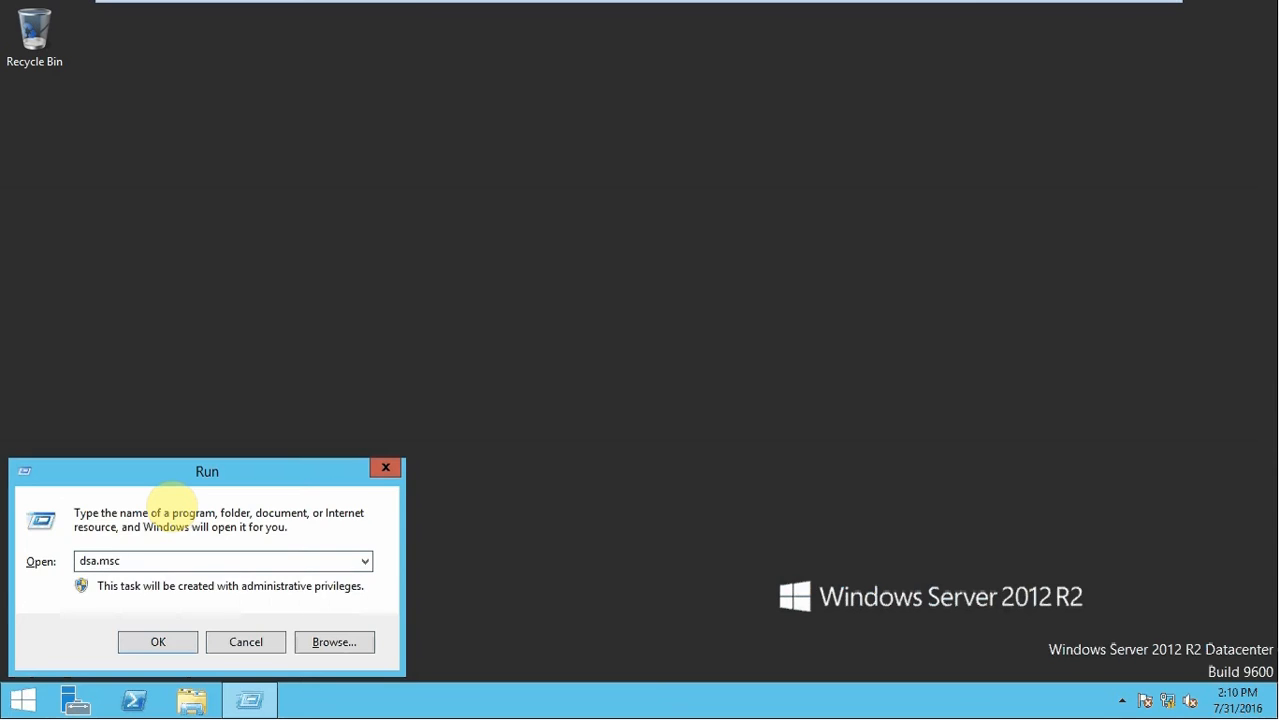
pyautogui.press('Return')
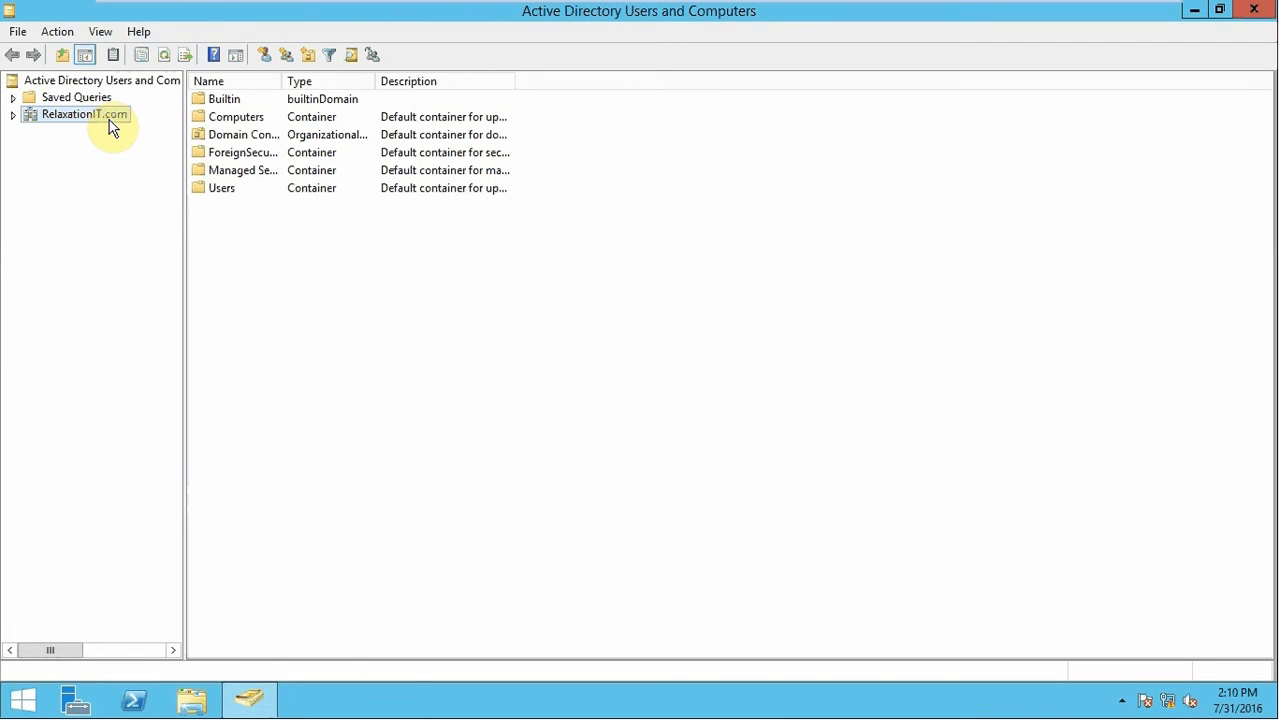
pyautogui.click(13, 115)
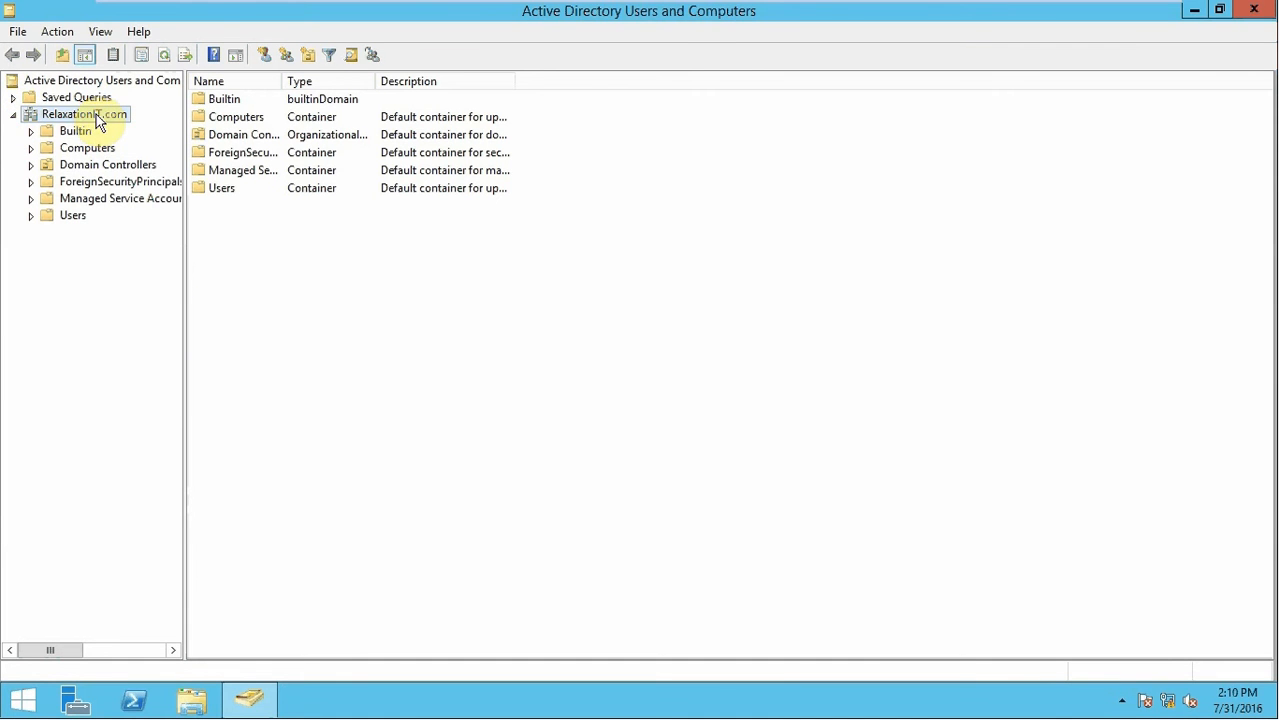
pyautogui.rightClick(97, 116)
pyautogui.moveTo(180, 250)
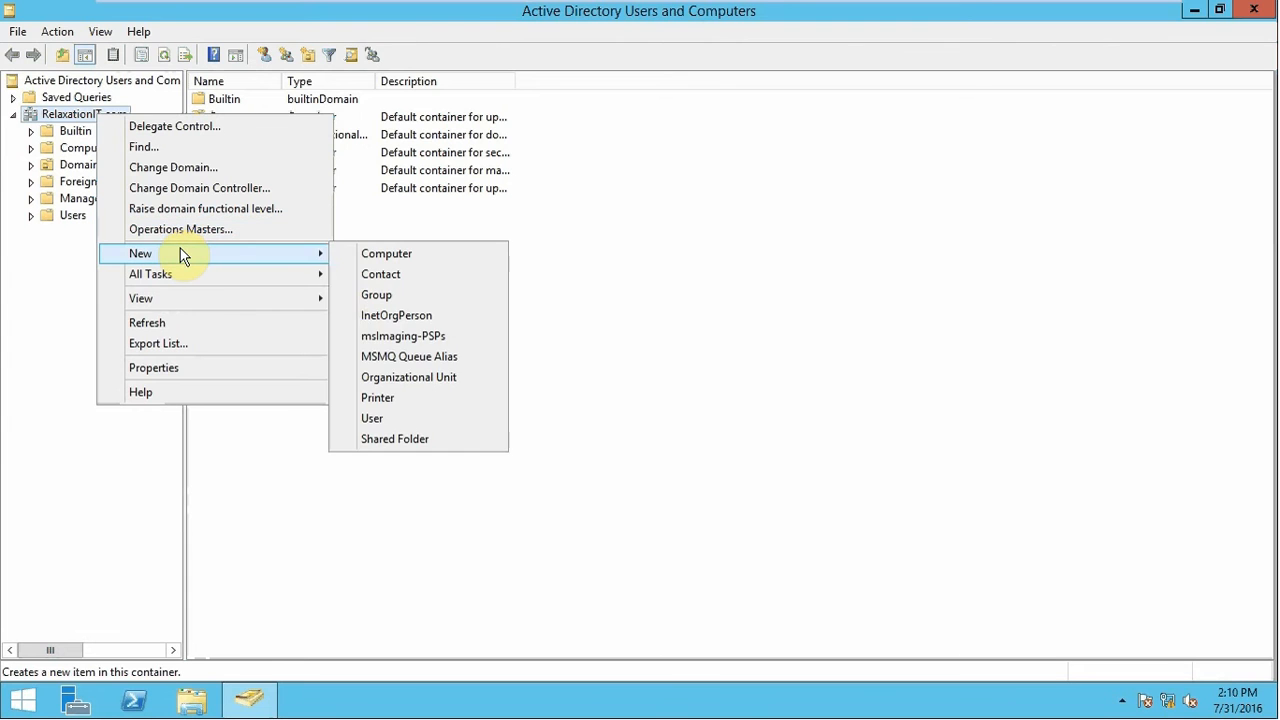
# Start a new domain user, entering the user's first name and logon name
pyautogui.click(410, 422)
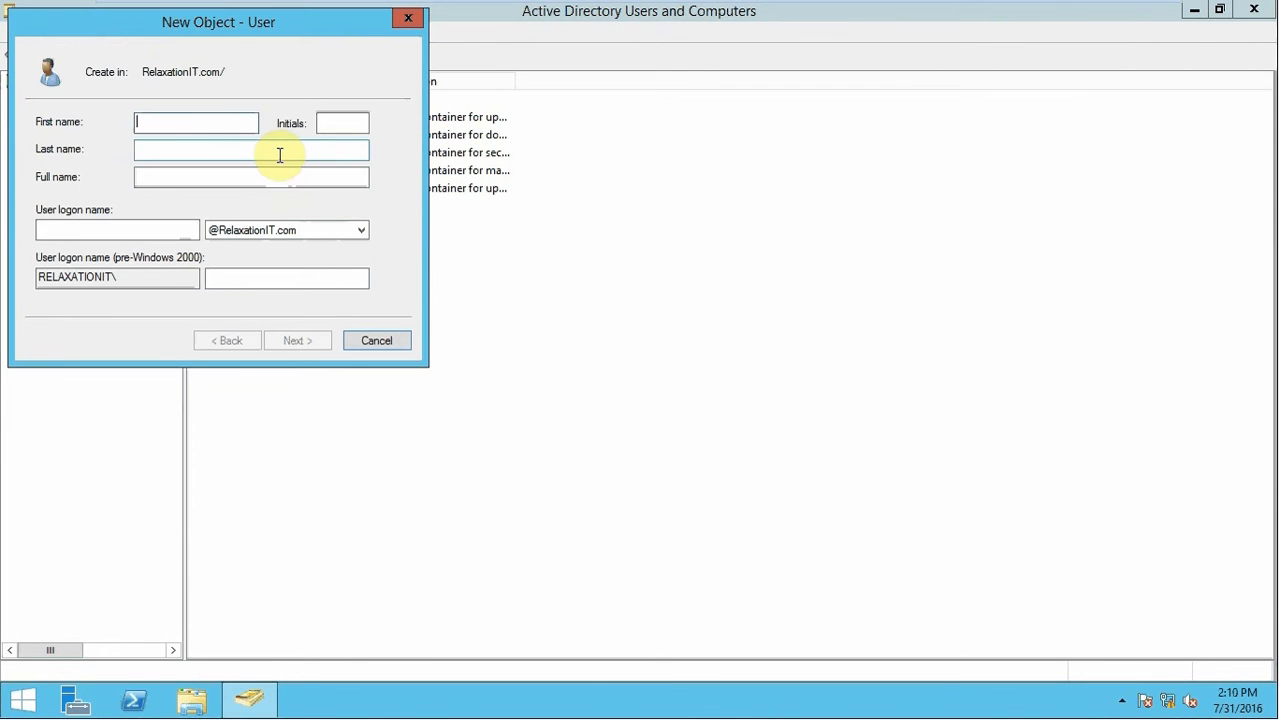
pyautogui.write('Mu')
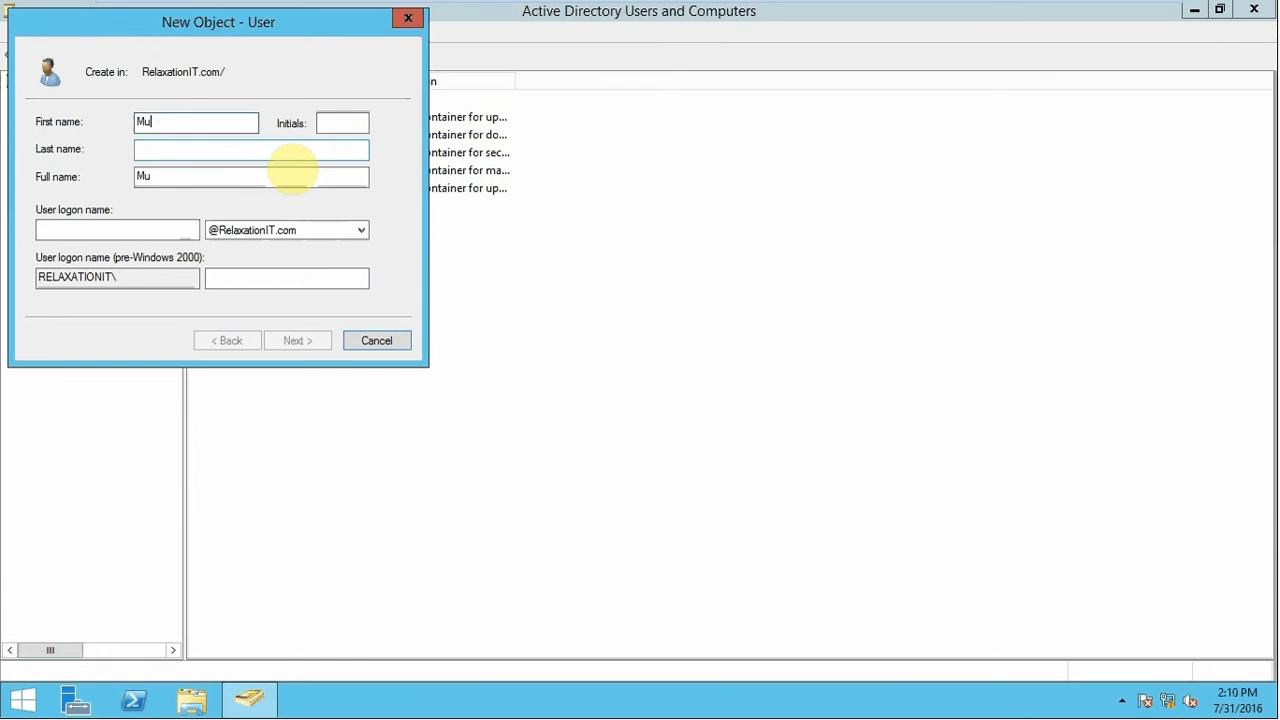
pyautogui.write('been')
pyautogui.press('Tab')
pyautogui.press('Tab')
pyautogui.press('Tab')
pyautogui.press('Tab')
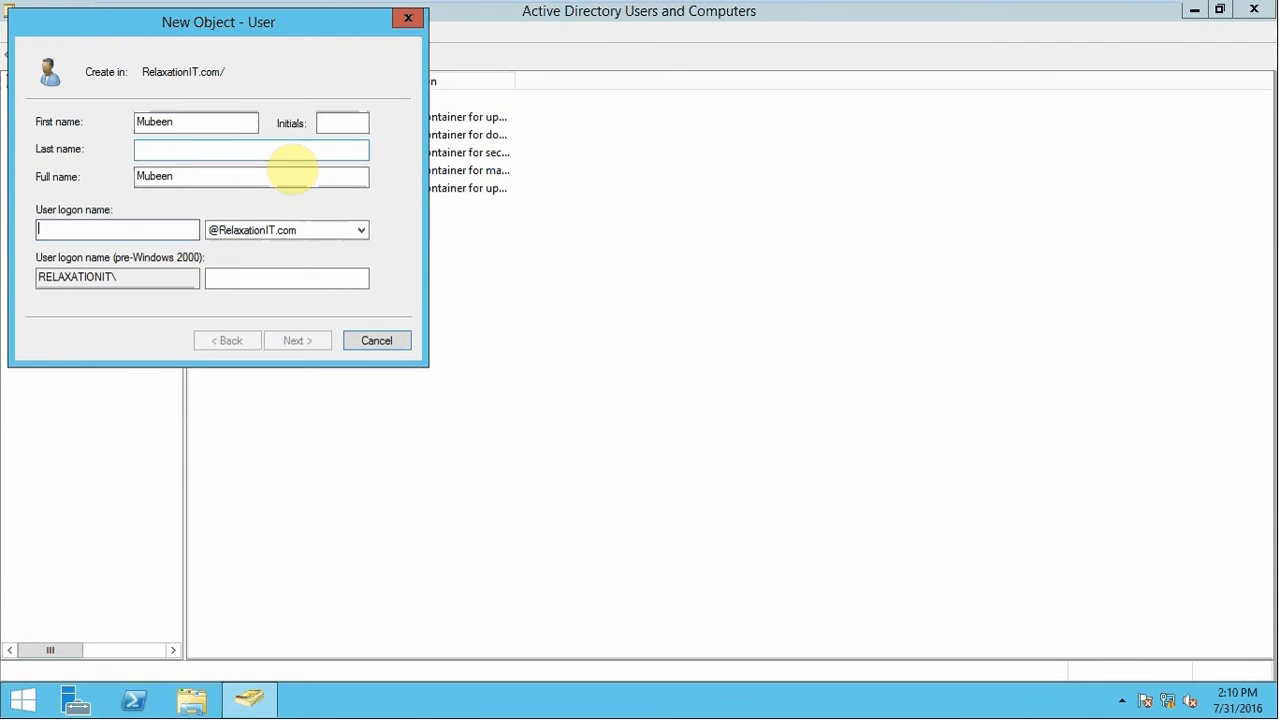
pyautogui.write('Mubeen')
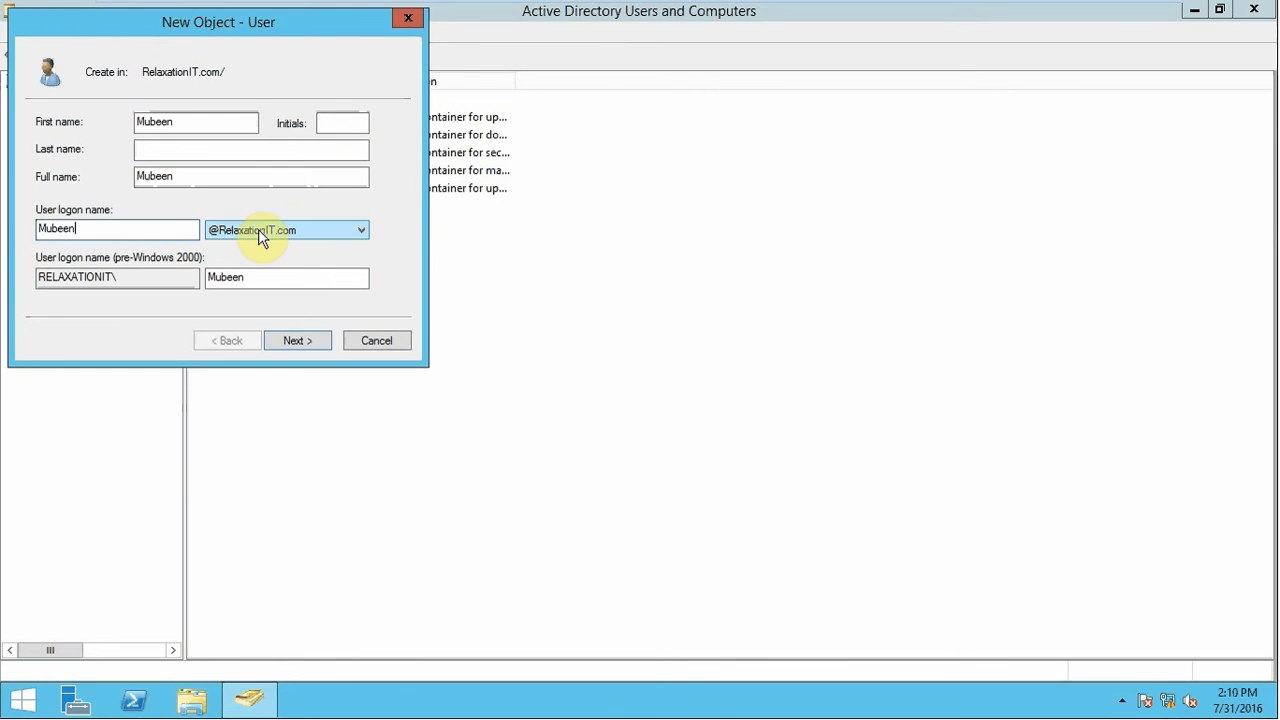
pyautogui.click(306, 341)
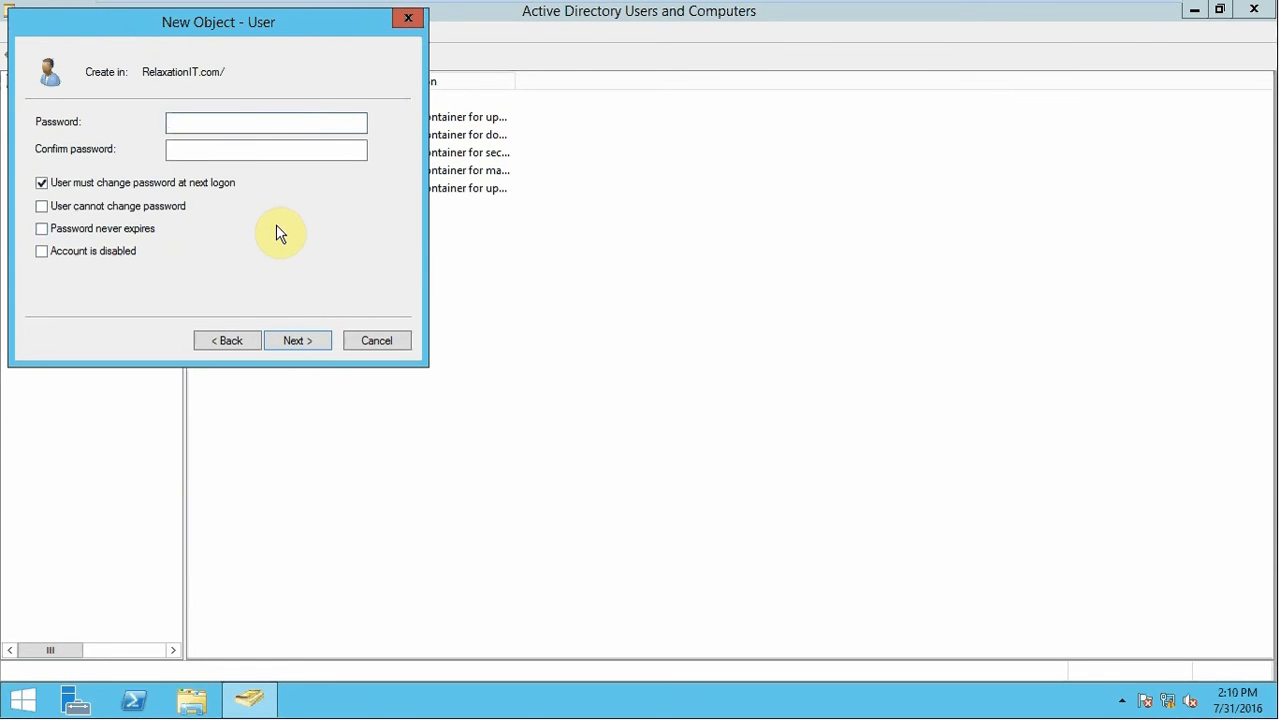
# Set and confirm the user's password, without forcing a change at next logon
pyautogui.write('•••••••')
pyautogui.press('Tab')
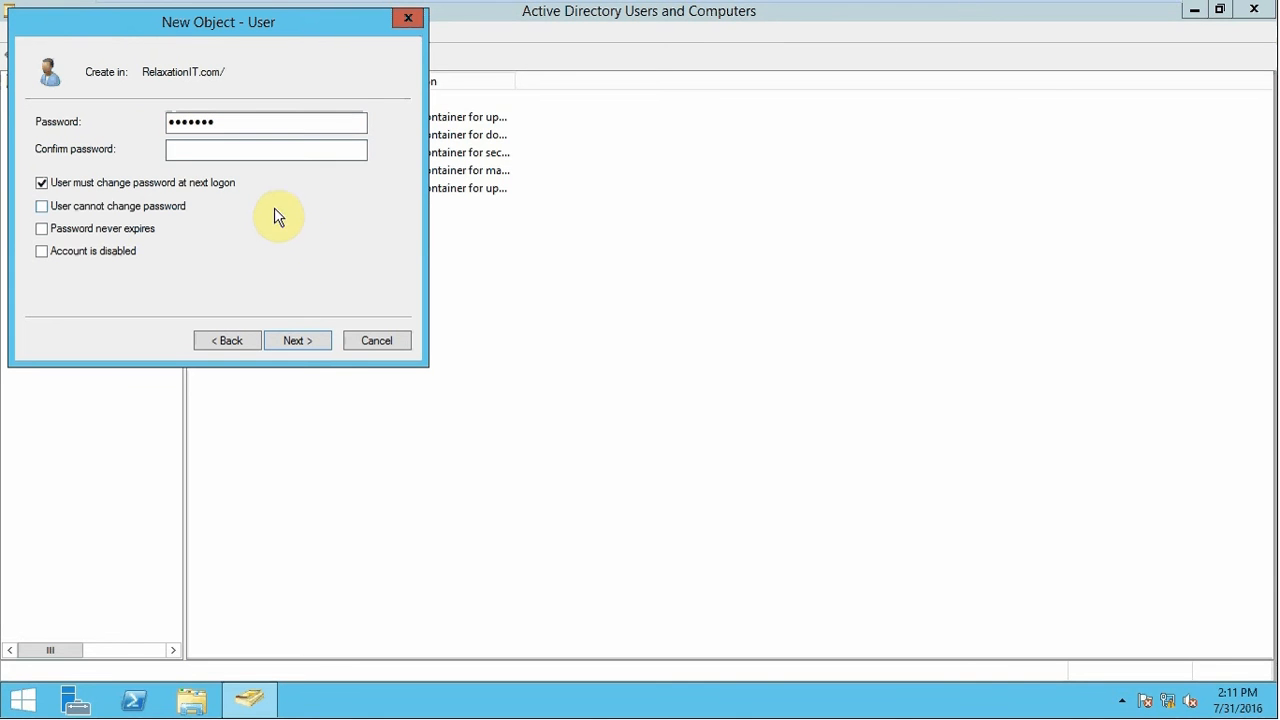
pyautogui.write('••••••')
pyautogui.click(42, 183)
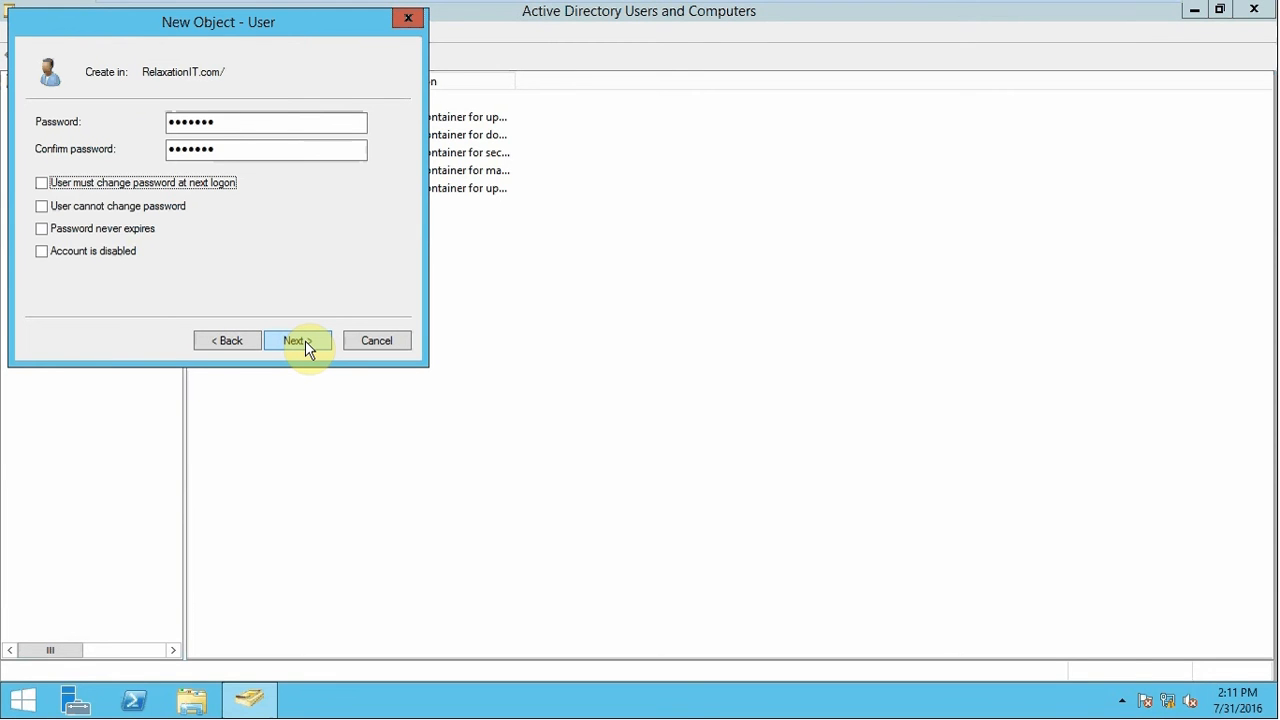
pyautogui.click(305, 340)
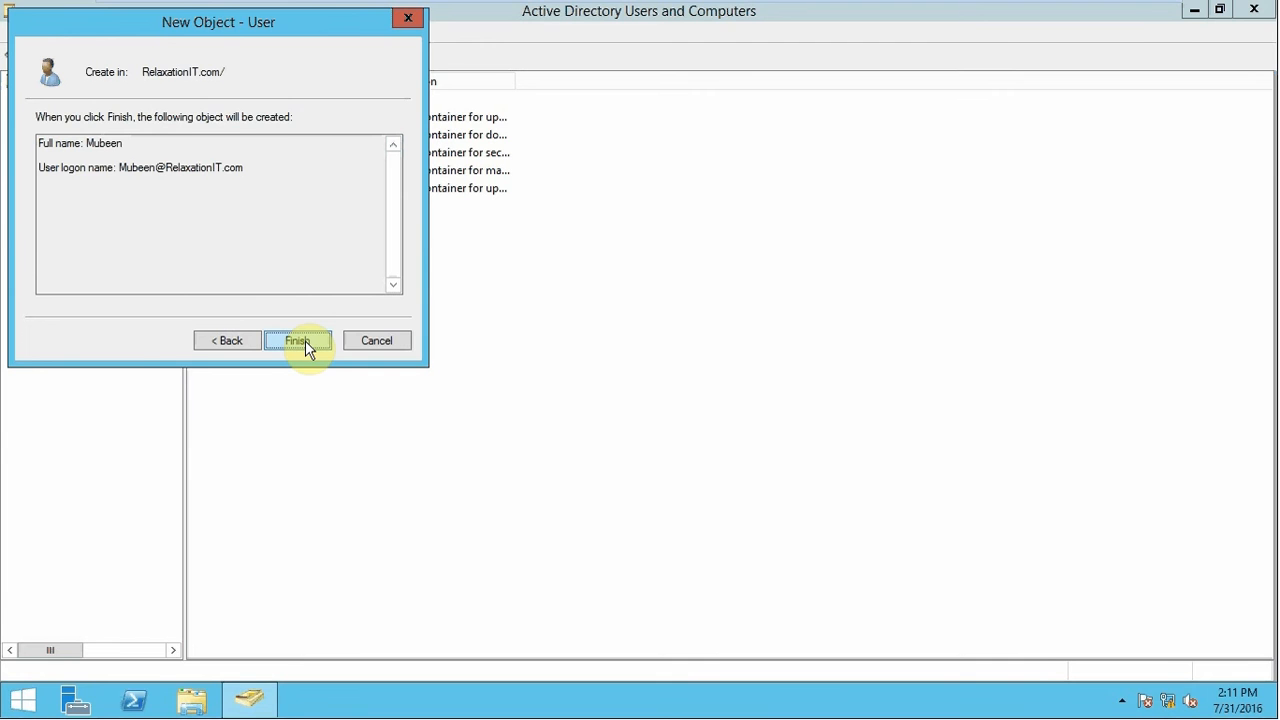
# Finish creating the user account, then toggle between the Windows 7 and Server VMs
pyautogui.click(305, 340)
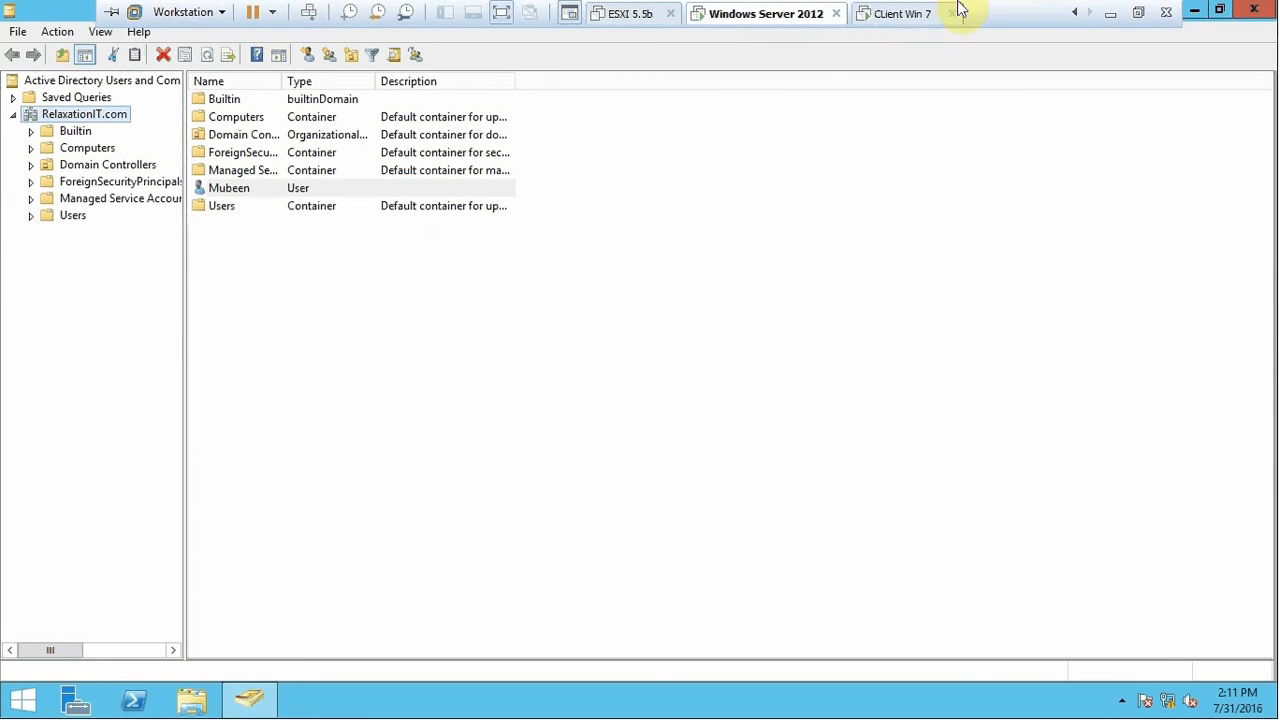
pyautogui.click(900, 14)
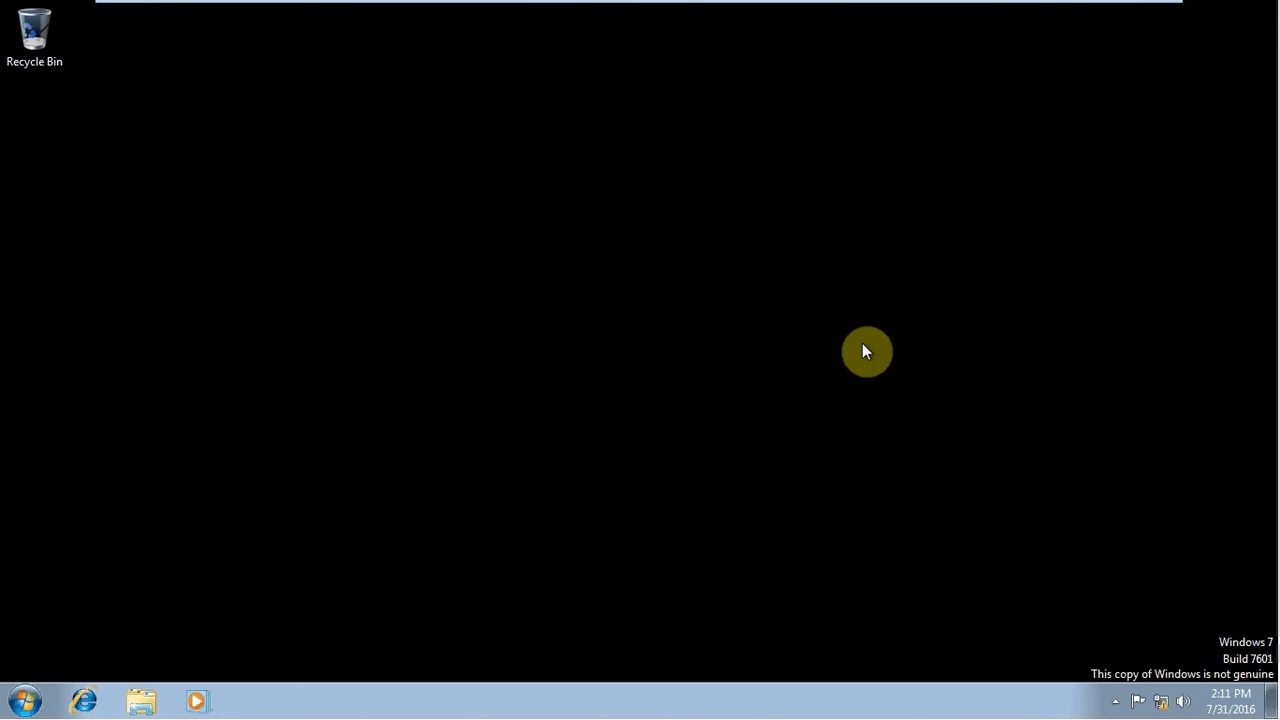
pyautogui.click(740, 12)
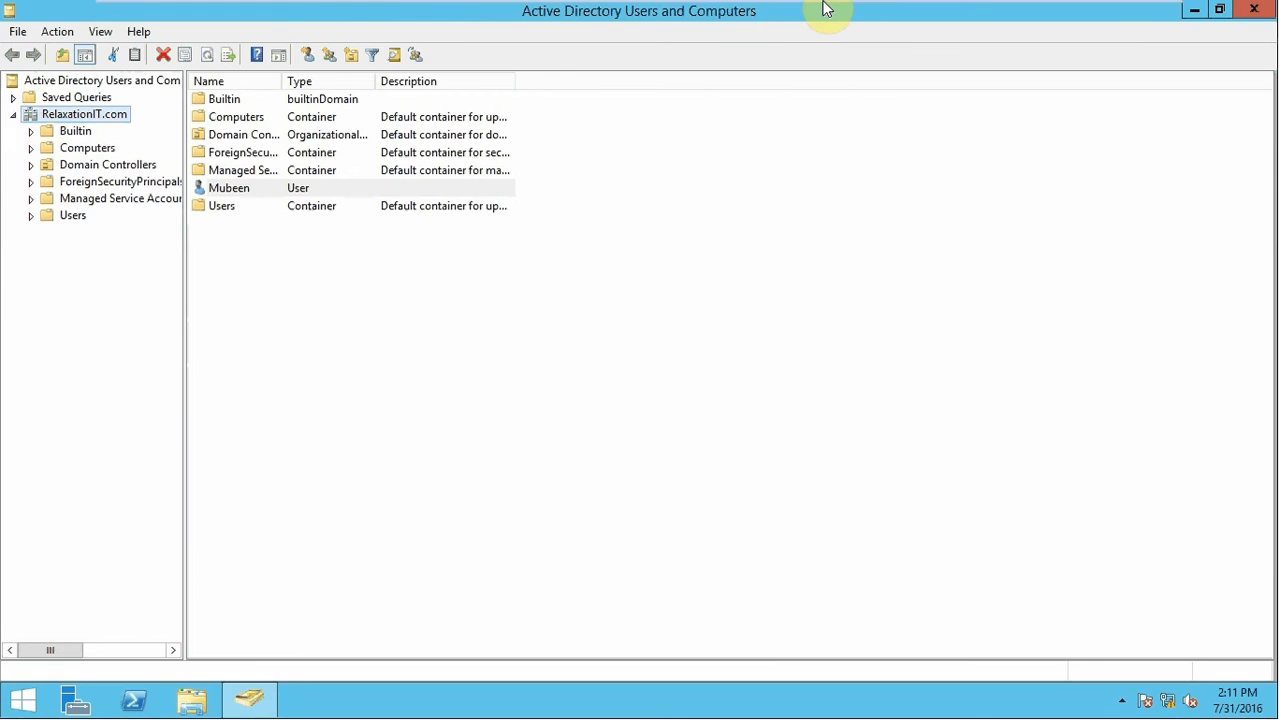
pyautogui.click(895, 14)
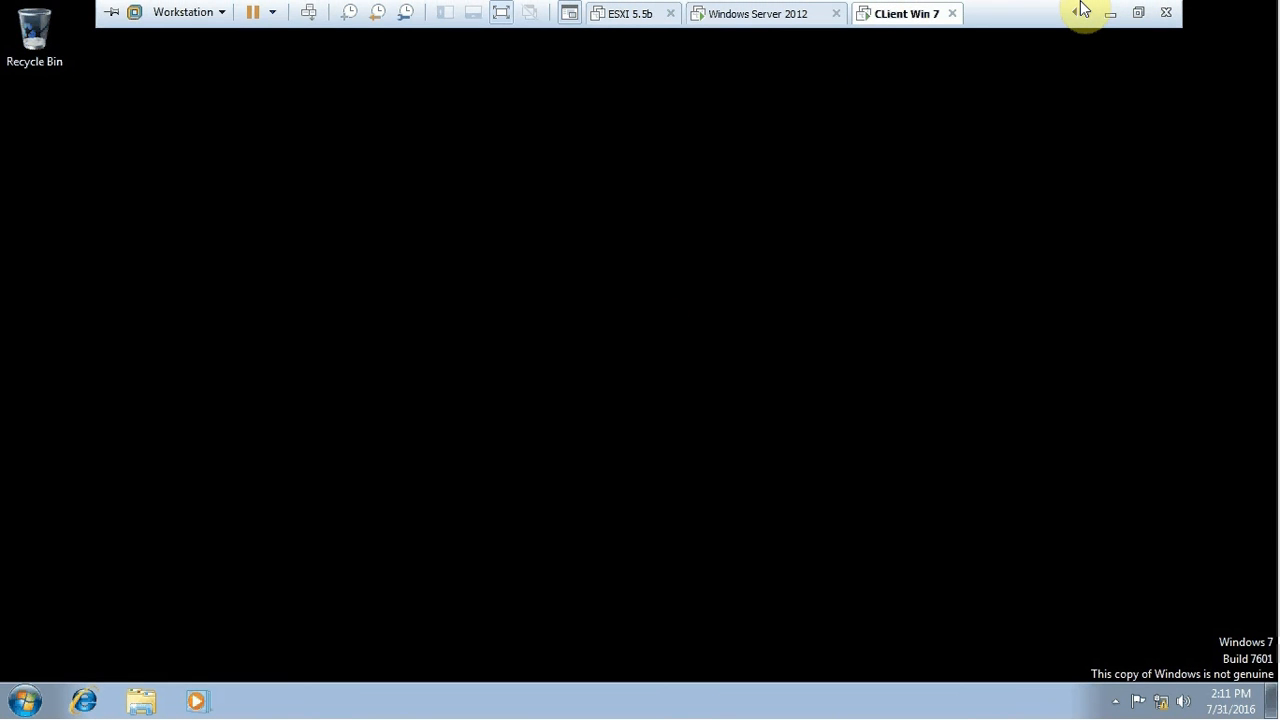
pyautogui.click(775, 12)
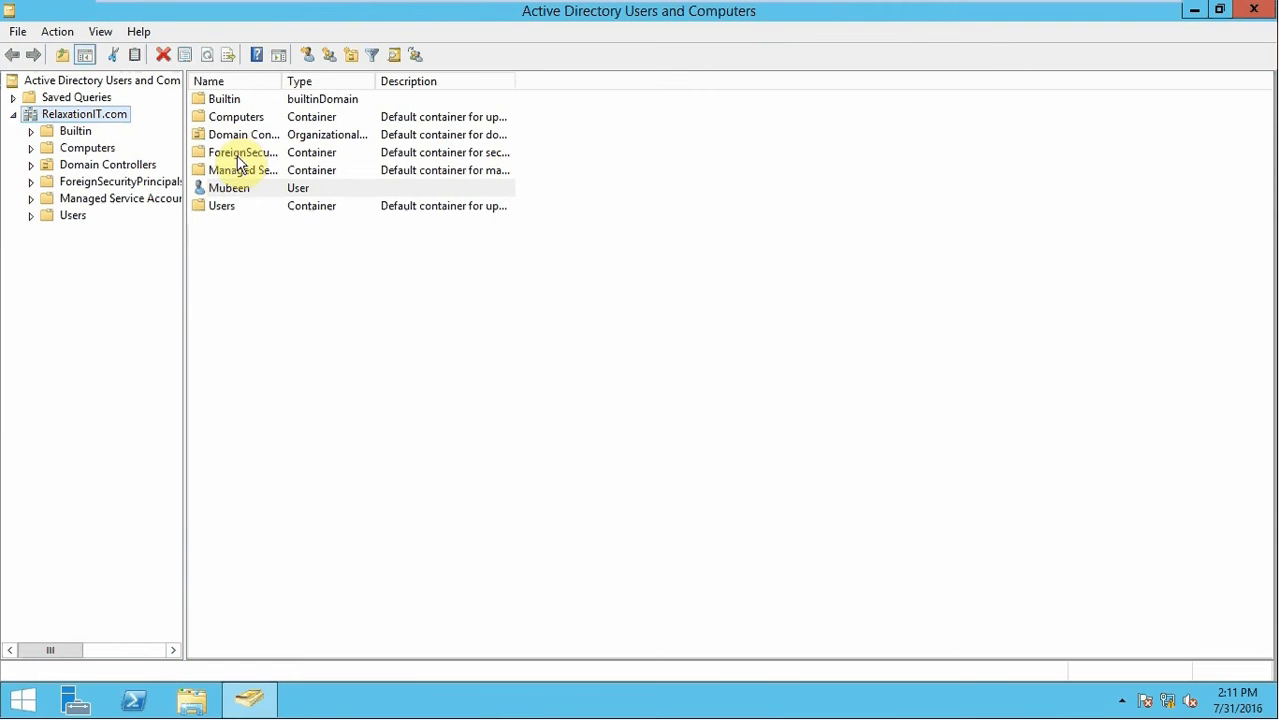
# Open DNS Manager from Administrative Tools and view the RelaxationIT.com forward zone records
pyautogui.click(22, 700)
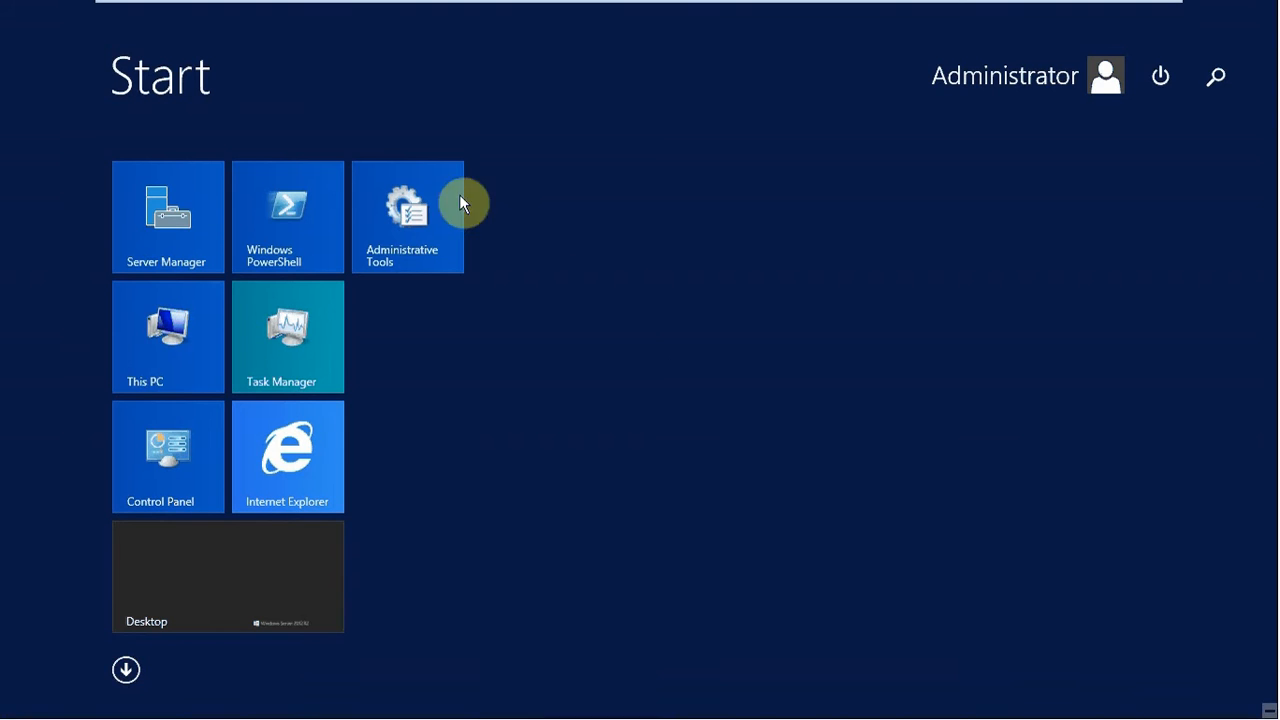
pyautogui.click(385, 236)
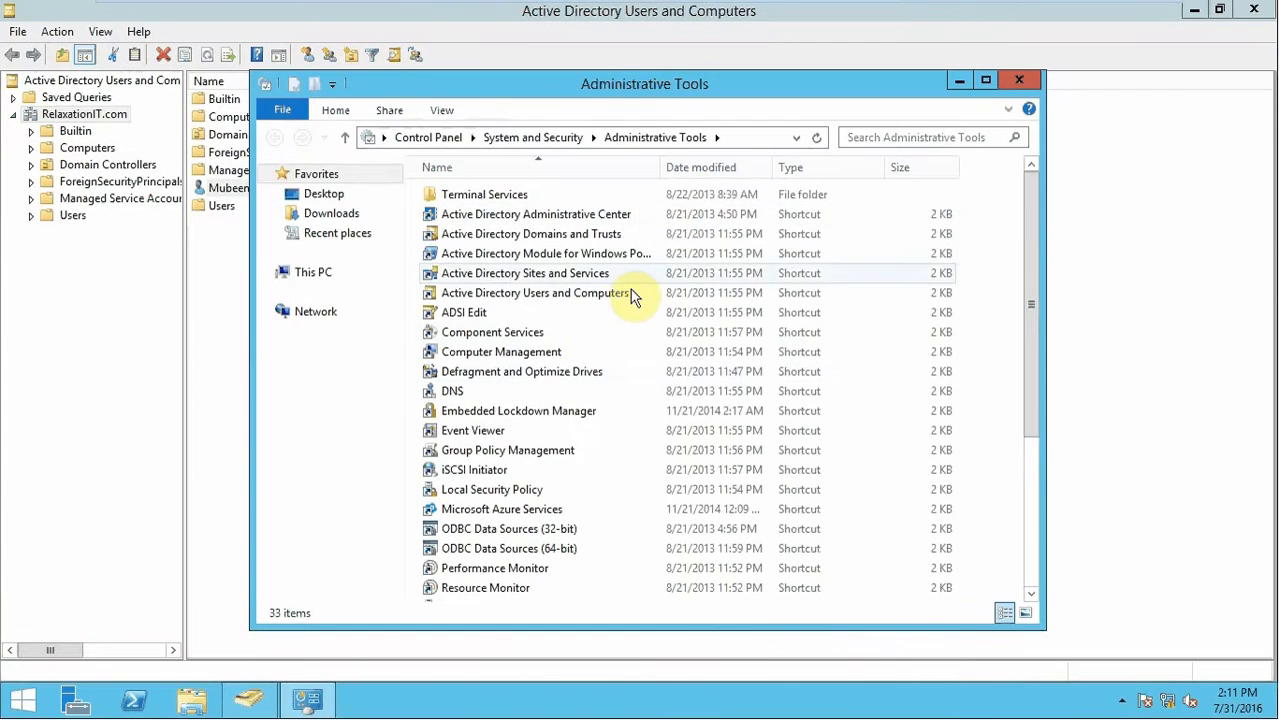
pyautogui.doubleClick(505, 393)
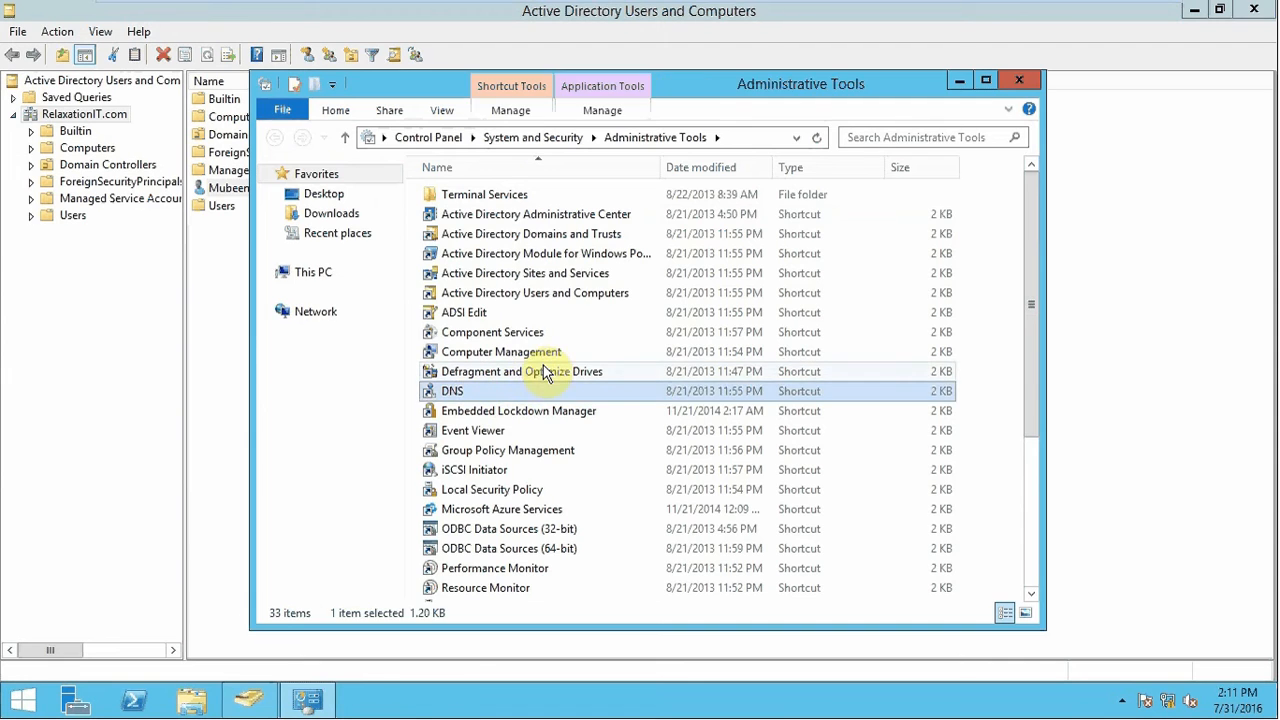
pyautogui.click(131, 126)
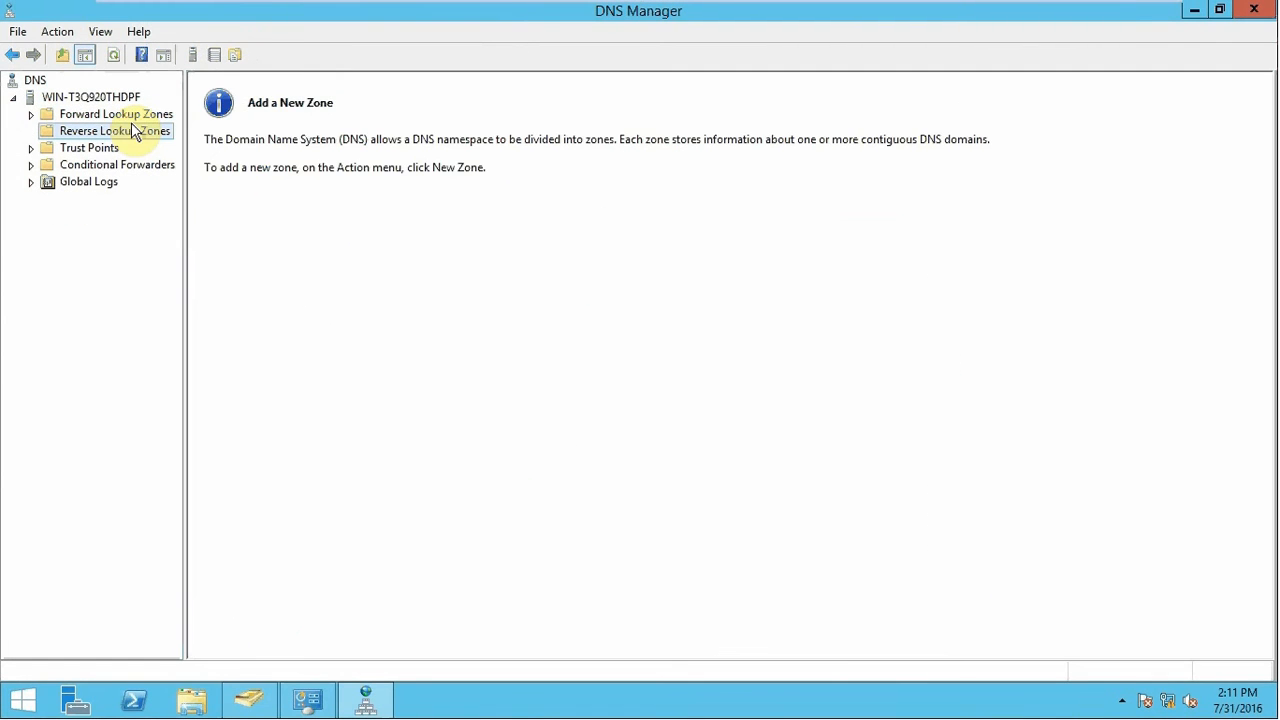
pyautogui.click(126, 118)
pyautogui.click(30, 114)
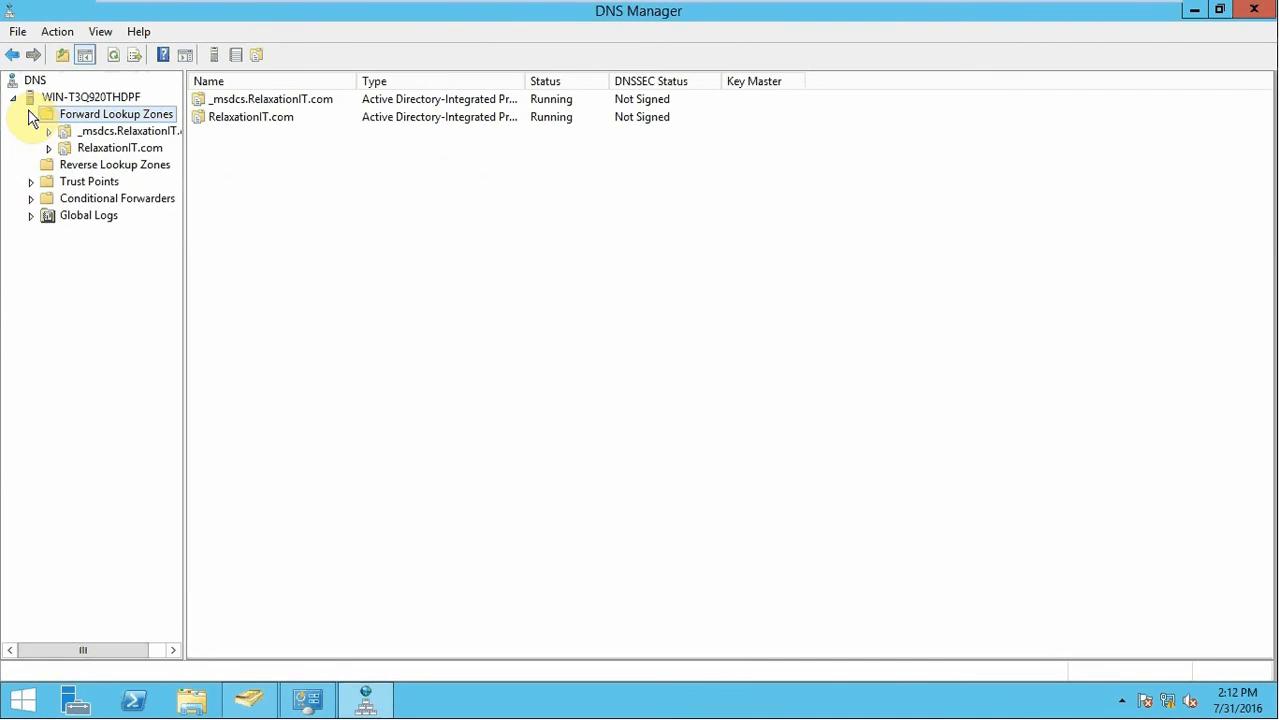
pyautogui.click(121, 147)
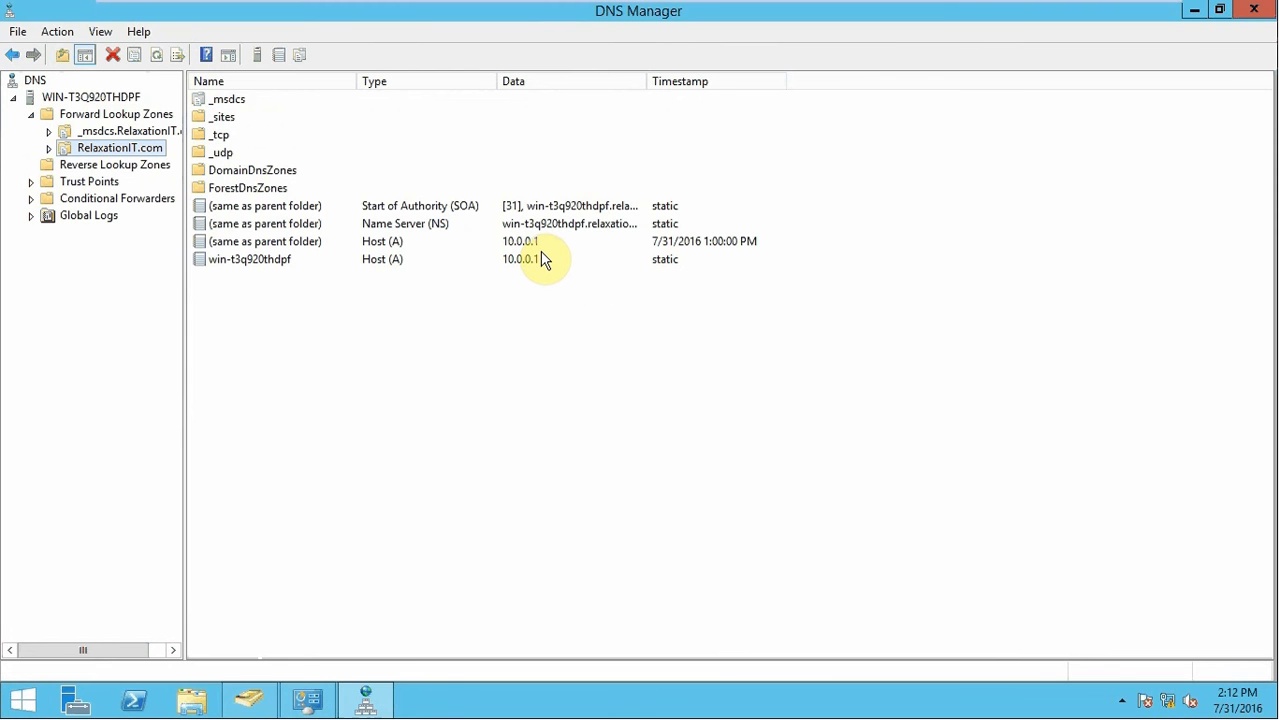
pyautogui.press('super+r')
pyautogui.write('cmd')
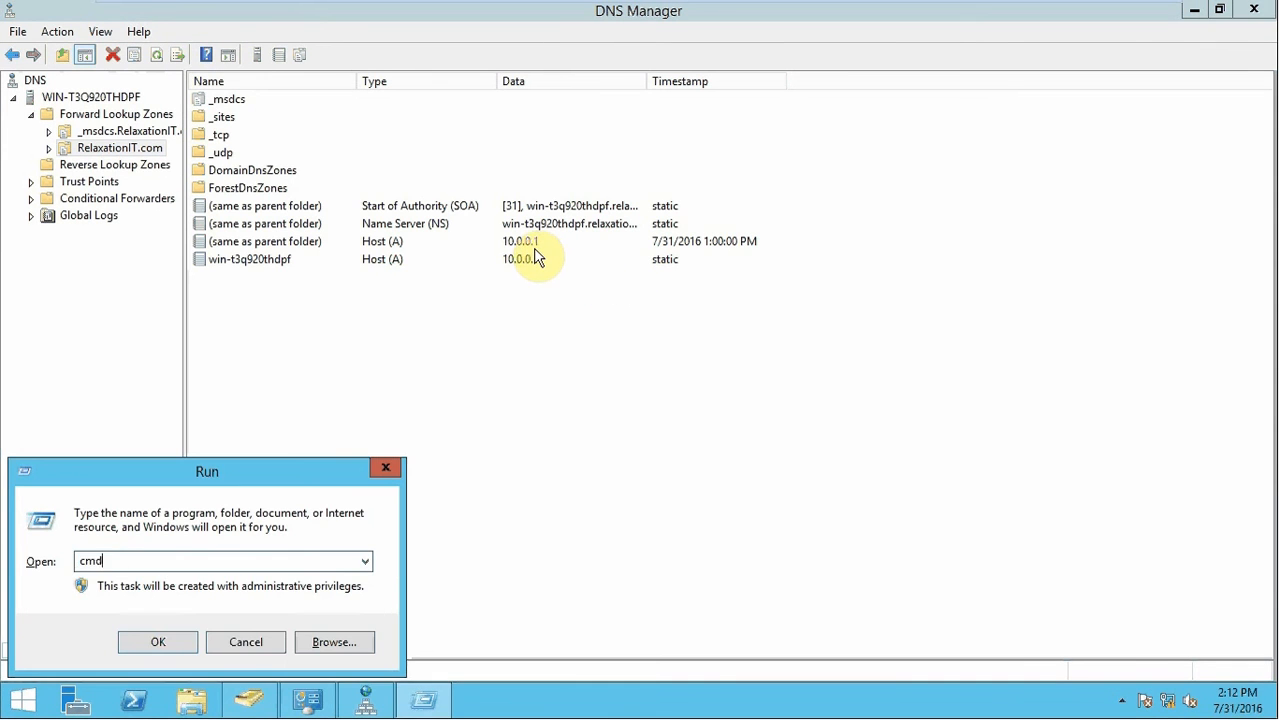
pyautogui.press('Return')
pyautogui.write('ipconfig')
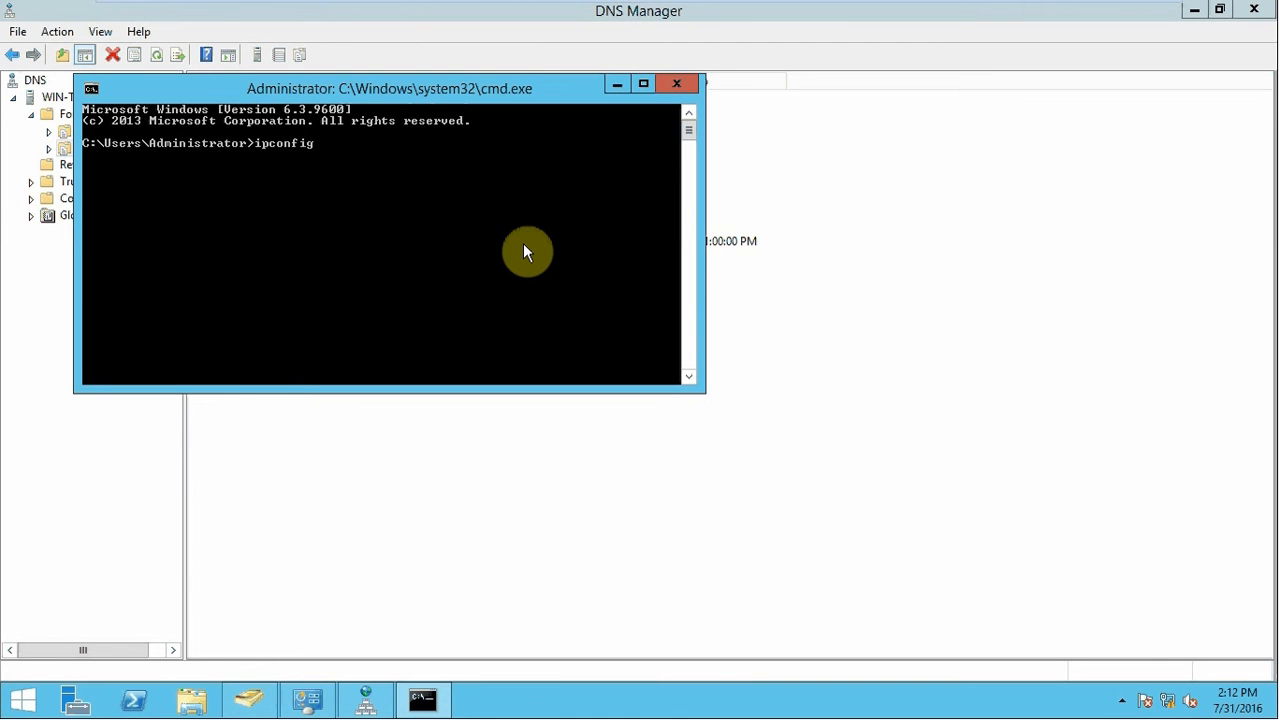
pyautogui.press('Return')
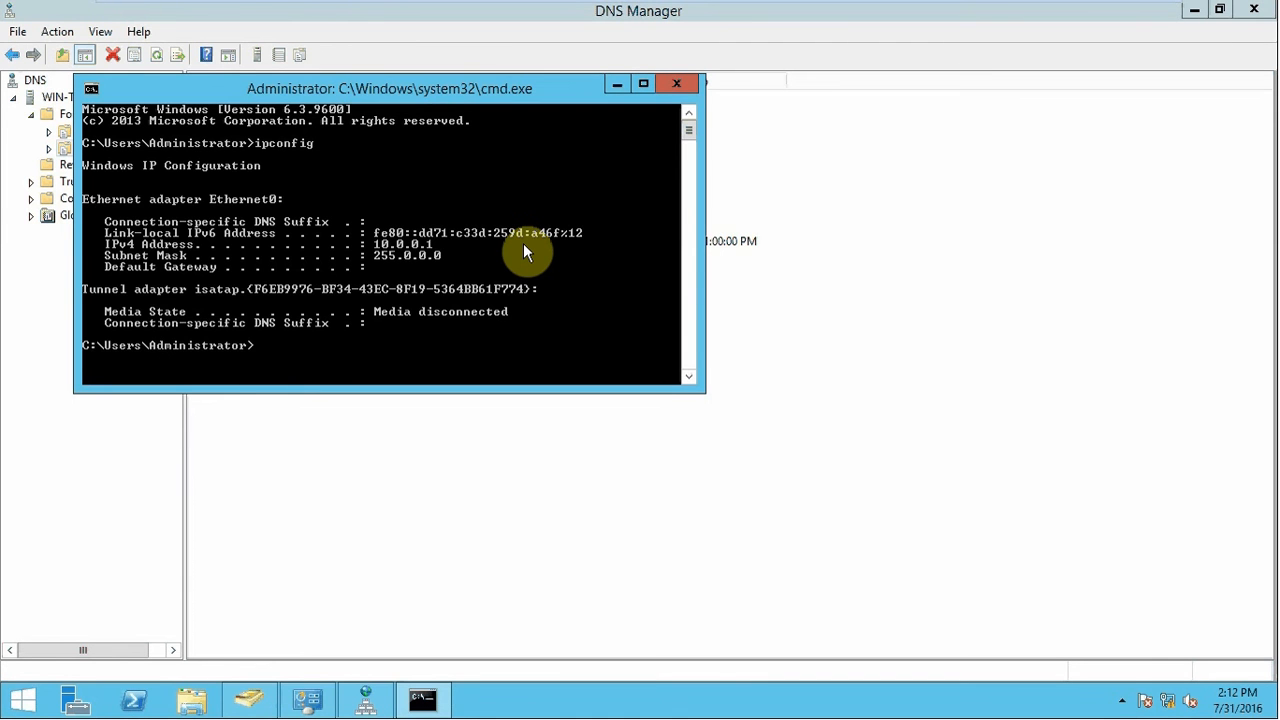
pyautogui.click(677, 83)
pyautogui.moveTo(706, 6)
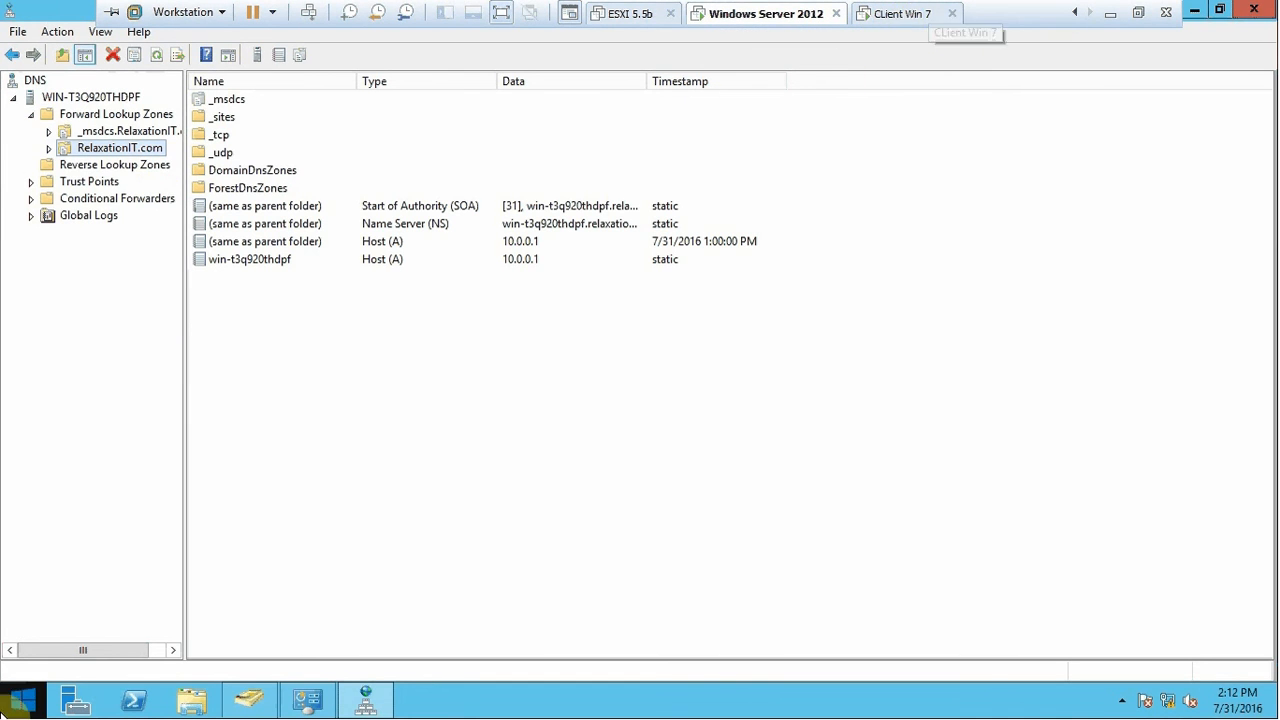
pyautogui.click(22, 700)
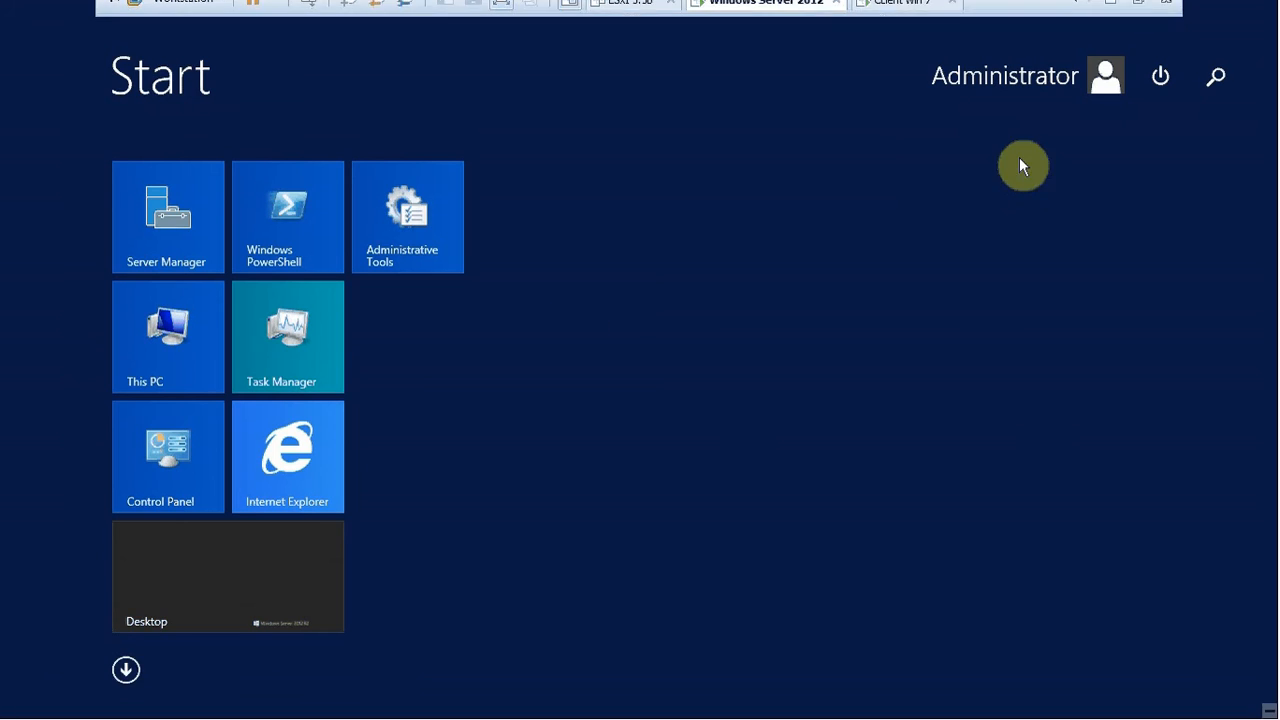
pyautogui.click(183, 580)
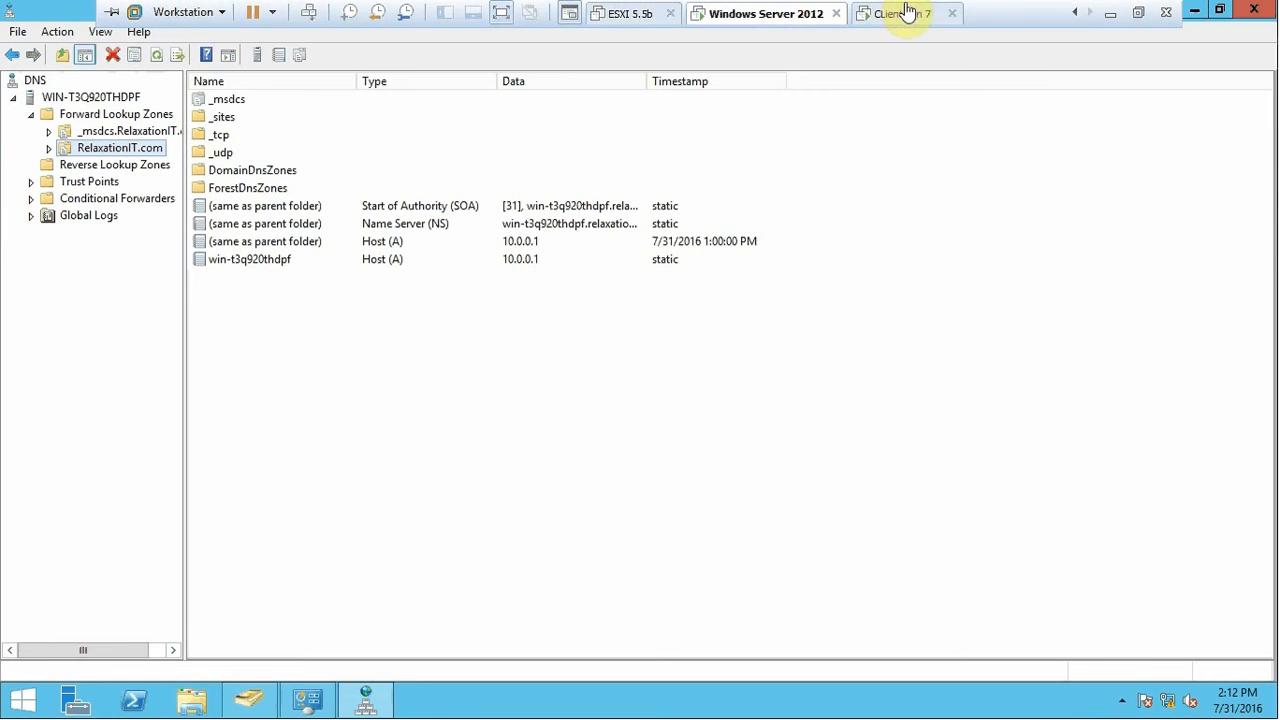
pyautogui.click(905, 13)
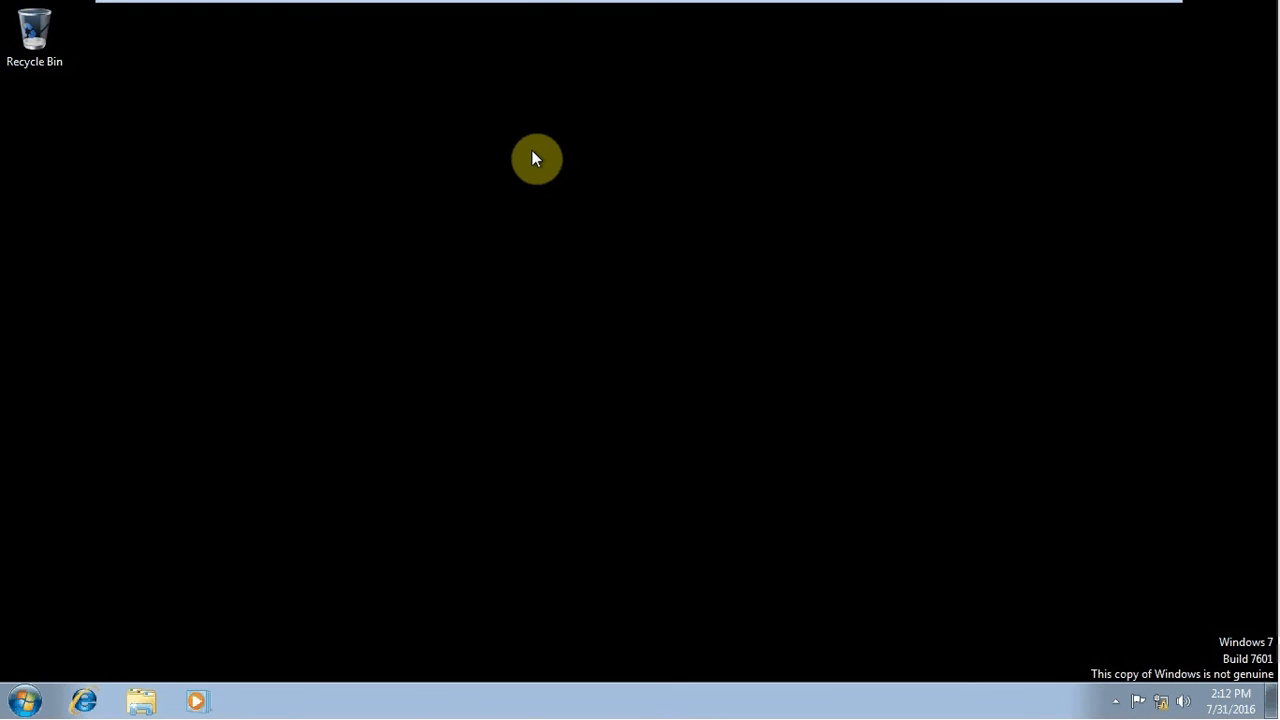
pyautogui.moveTo(545, 8)
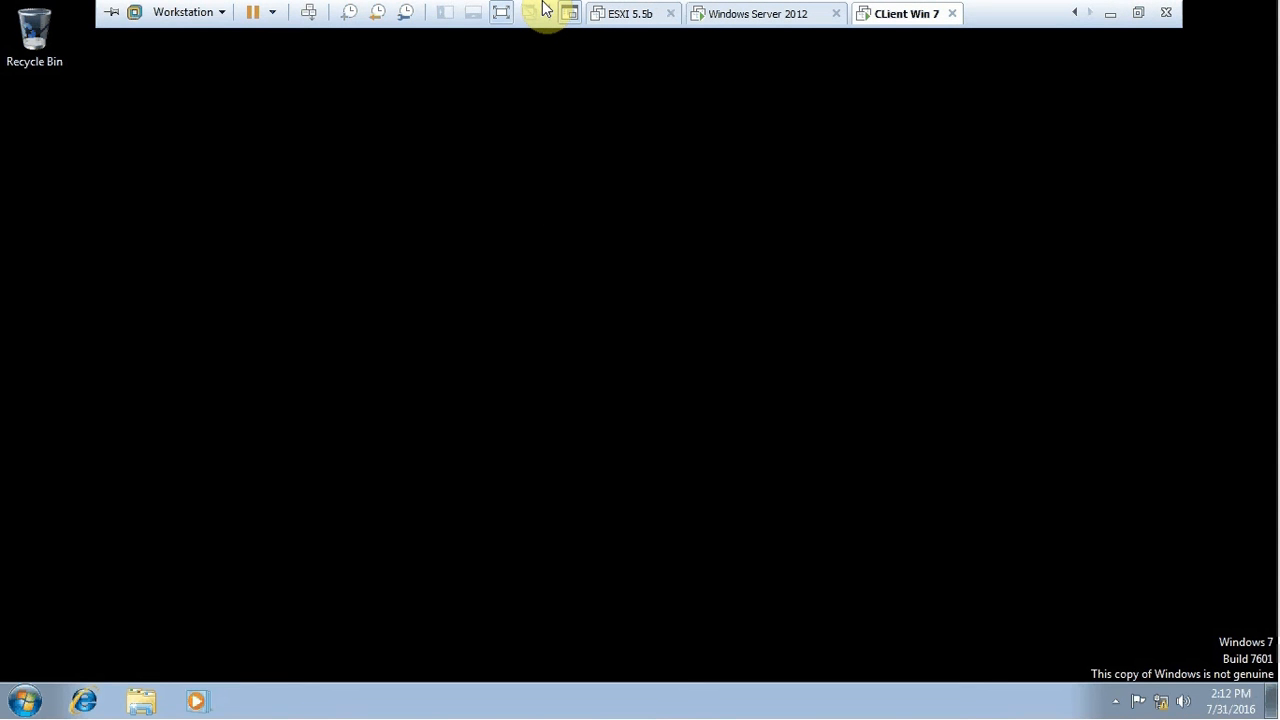
pyautogui.press('super+r')
pyautogui.write('nc')
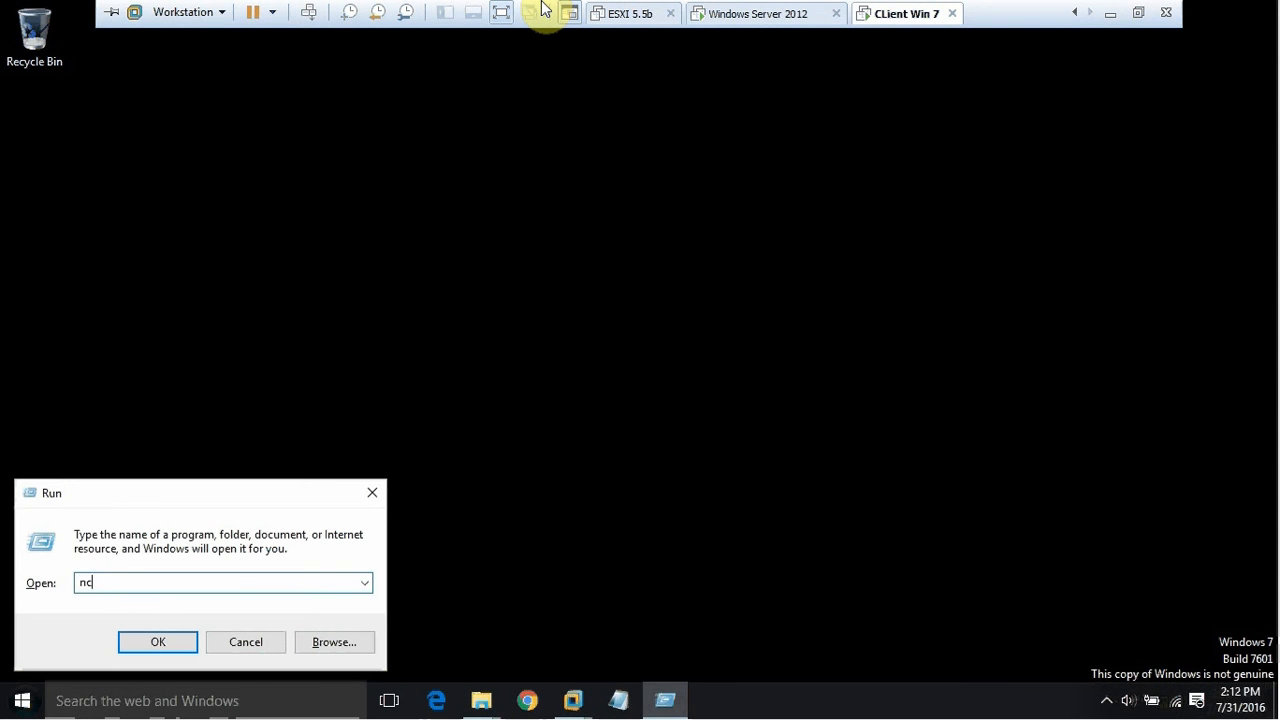
pyautogui.write('pa.c')
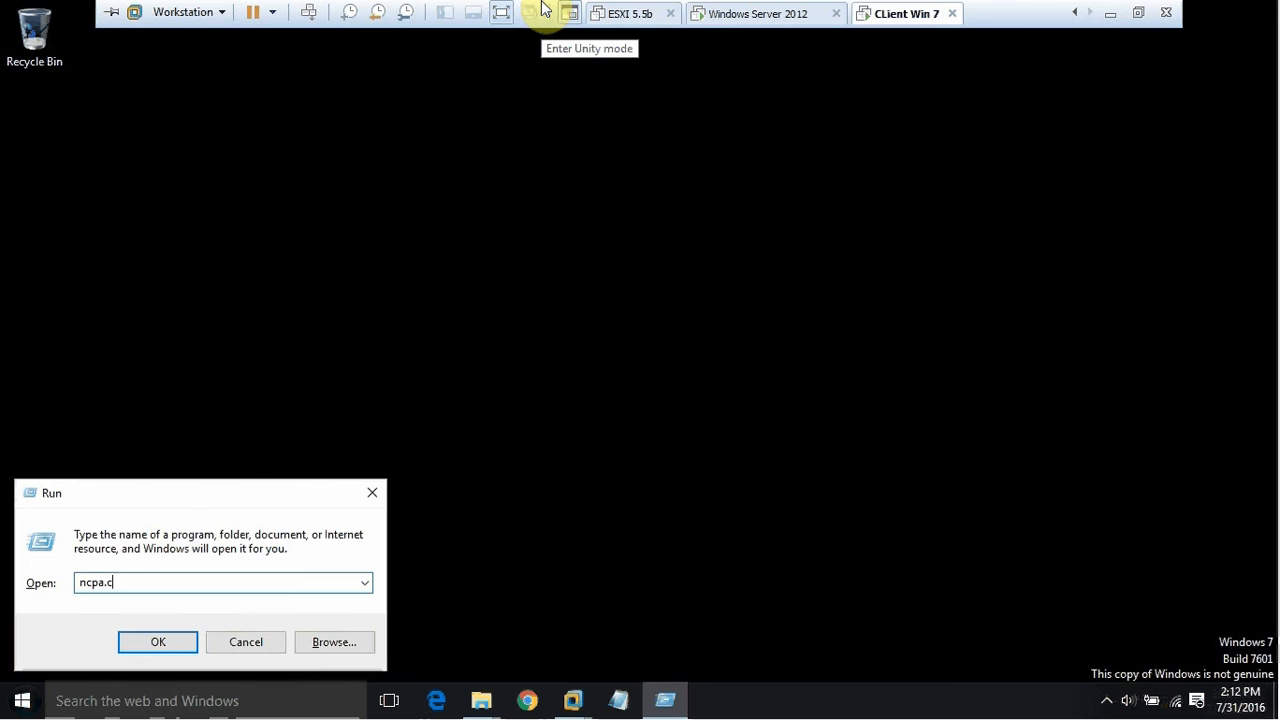
pyautogui.write('pl')
pyautogui.press('Return')
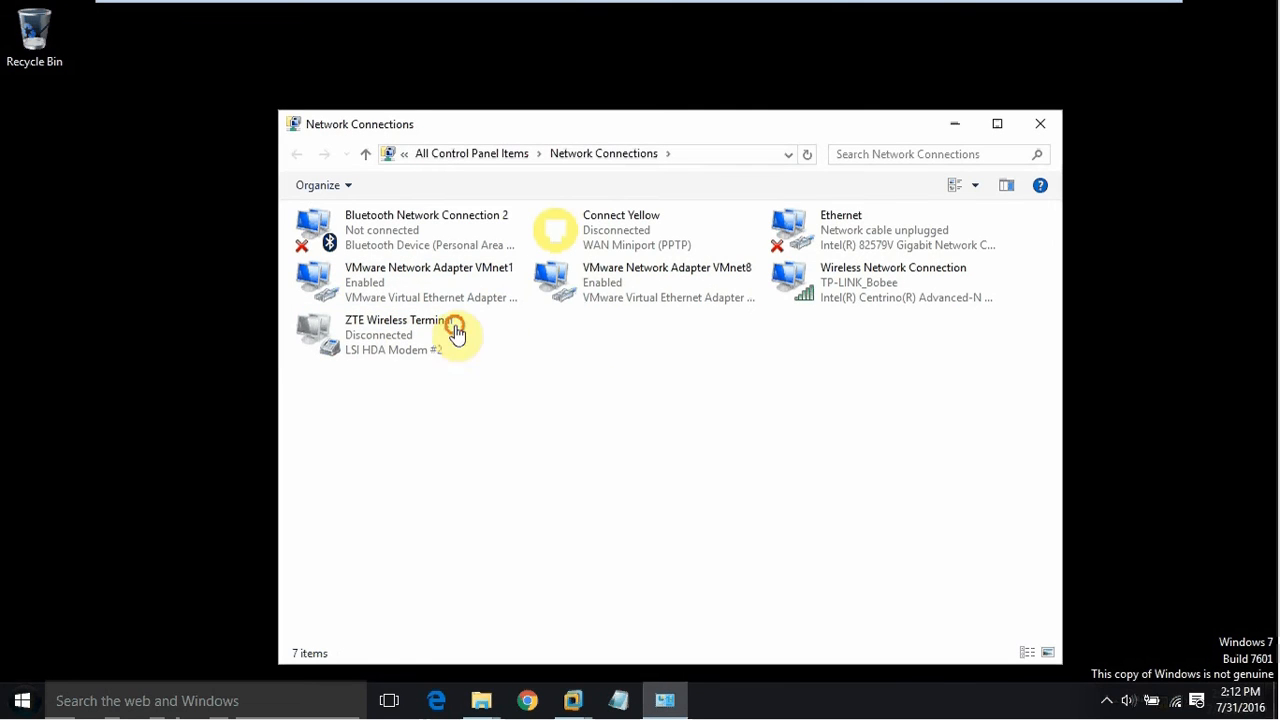
pyautogui.click(454, 331)
pyautogui.click(1040, 123)
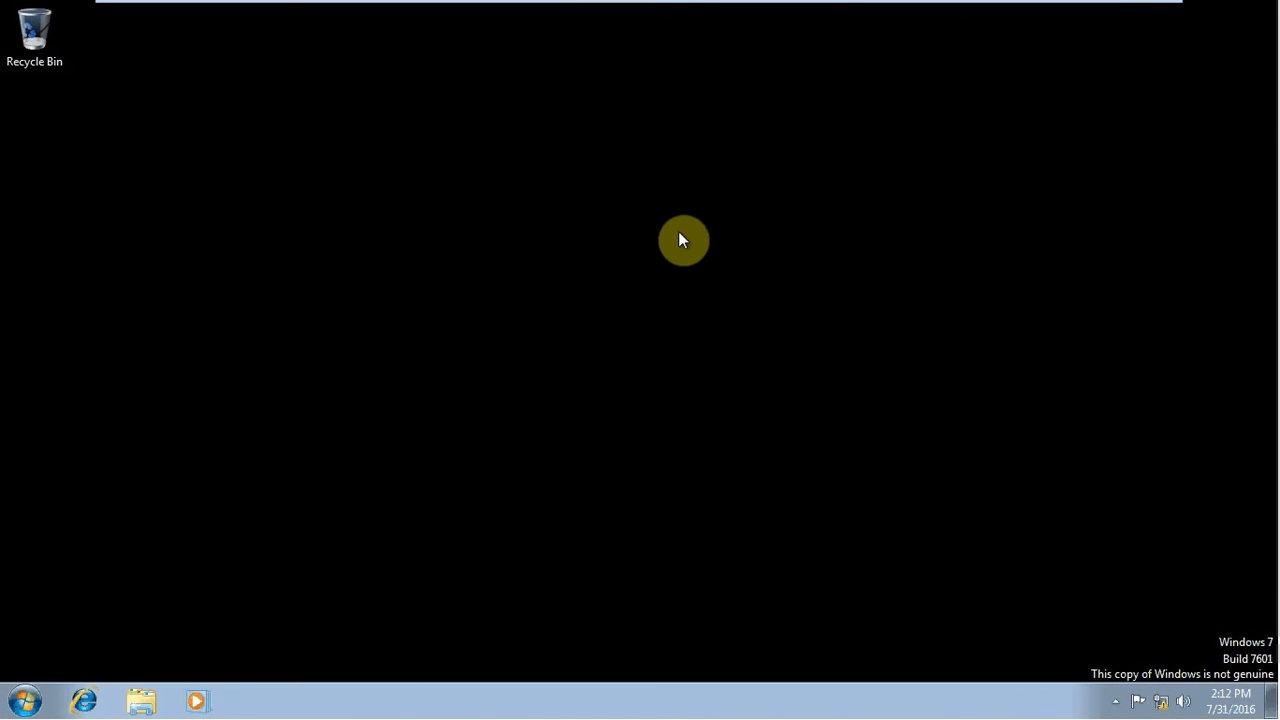
# Run ncpa.cpl in the Windows 7 VM and open the Local Area Connection properties
pyautogui.press('super+r')
pyautogui.write('nc')
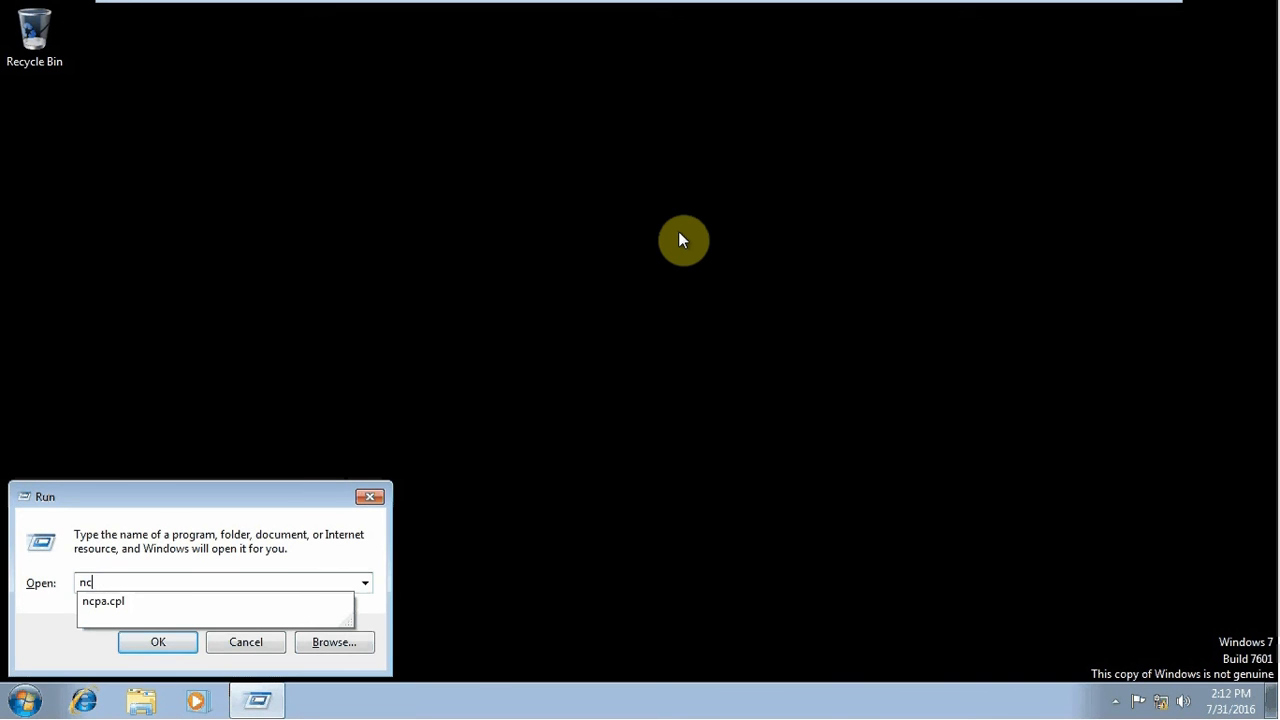
pyautogui.write('pa')
pyautogui.press('Down')
pyautogui.press('Return')
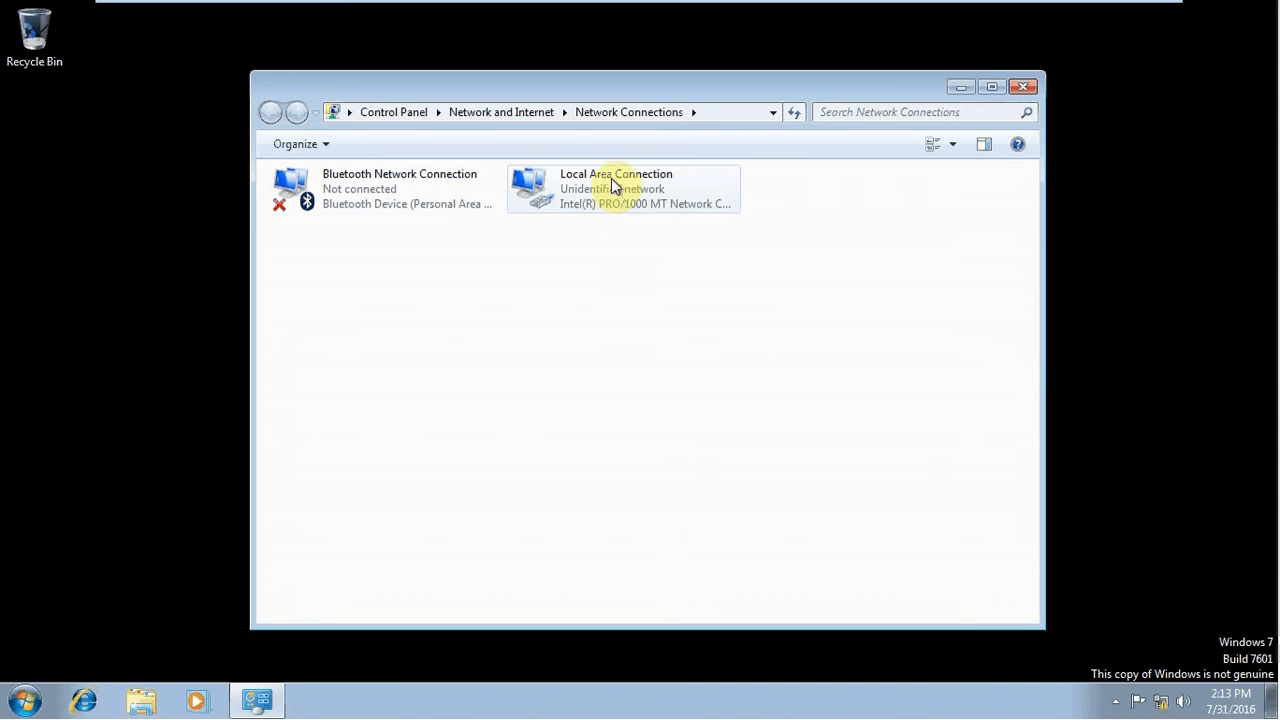
pyautogui.rightClick(607, 192)
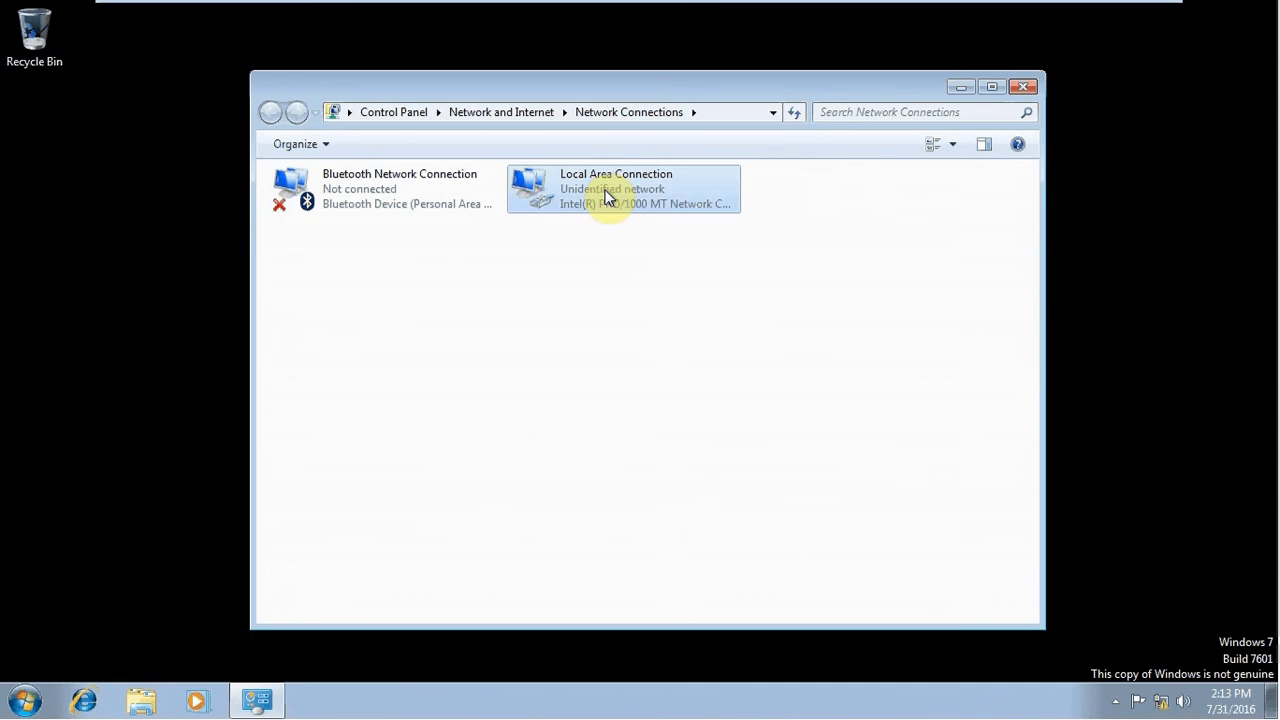
pyautogui.click(660, 370)
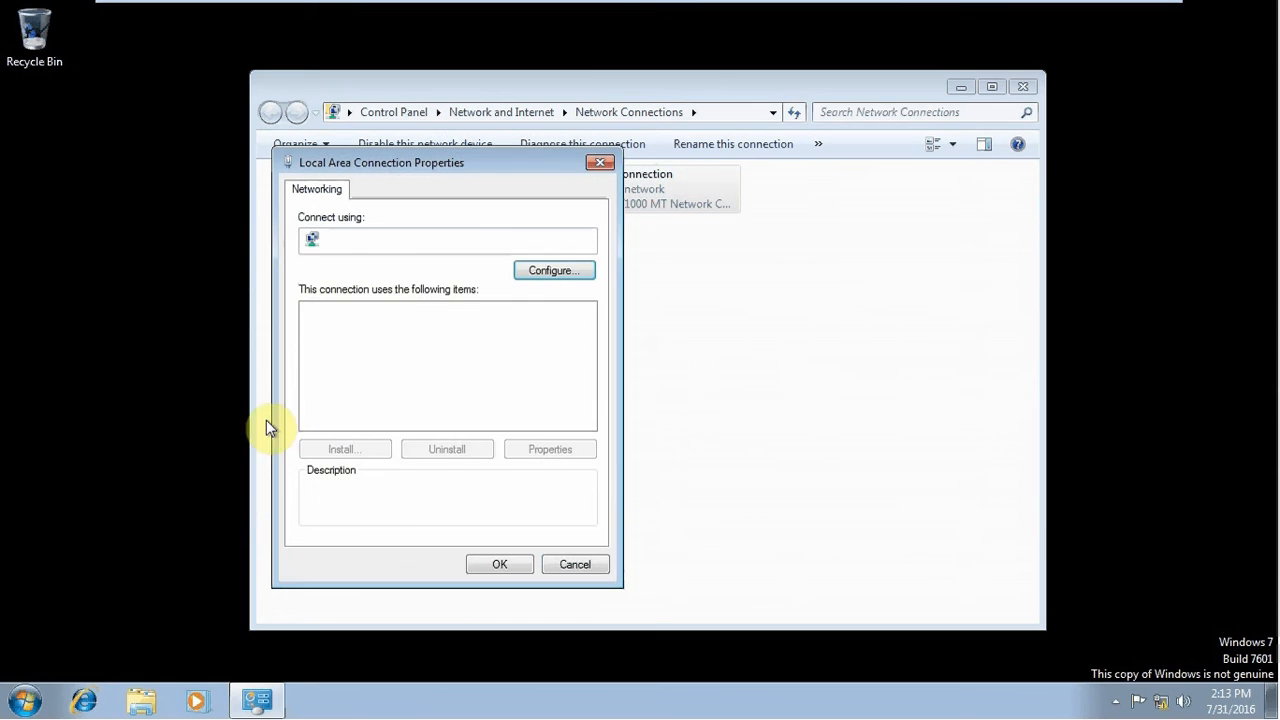
# Set the IPv4 preferred DNS server to 10.0.0.1 and save the adapter settings
pyautogui.doubleClick(473, 376)
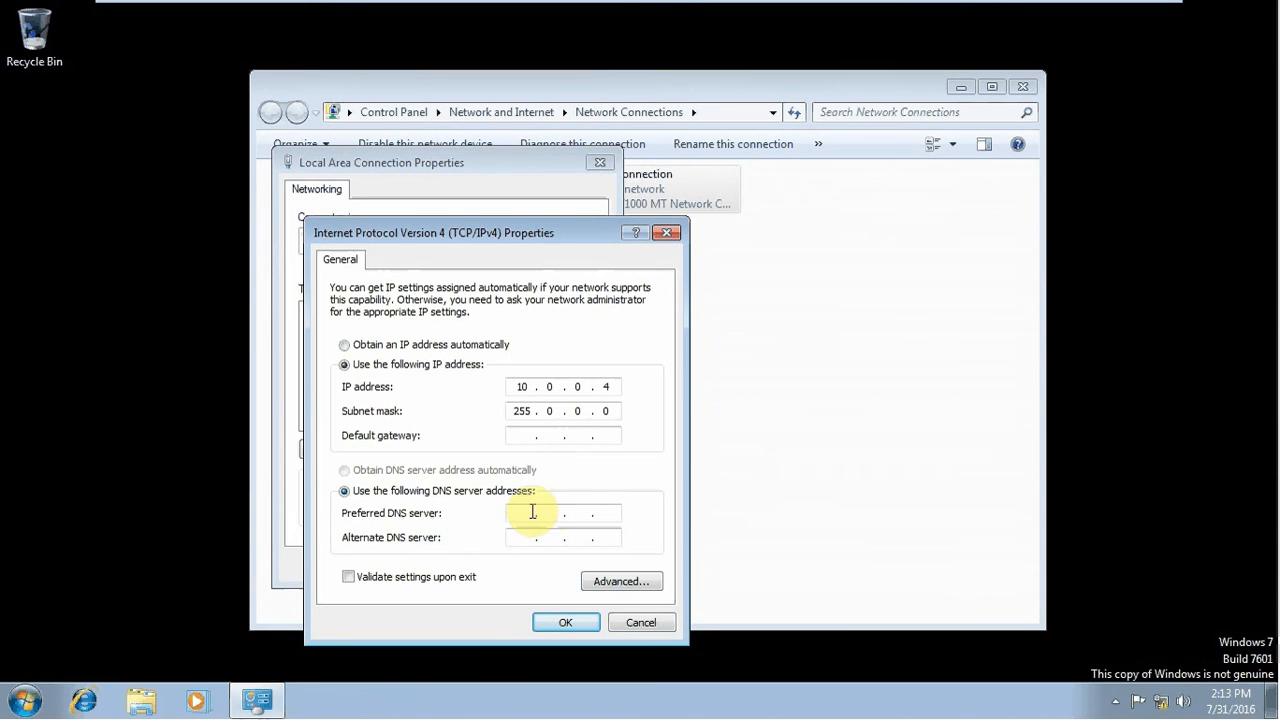
pyautogui.moveTo(528, 237); pyautogui.dragTo(650, 157)
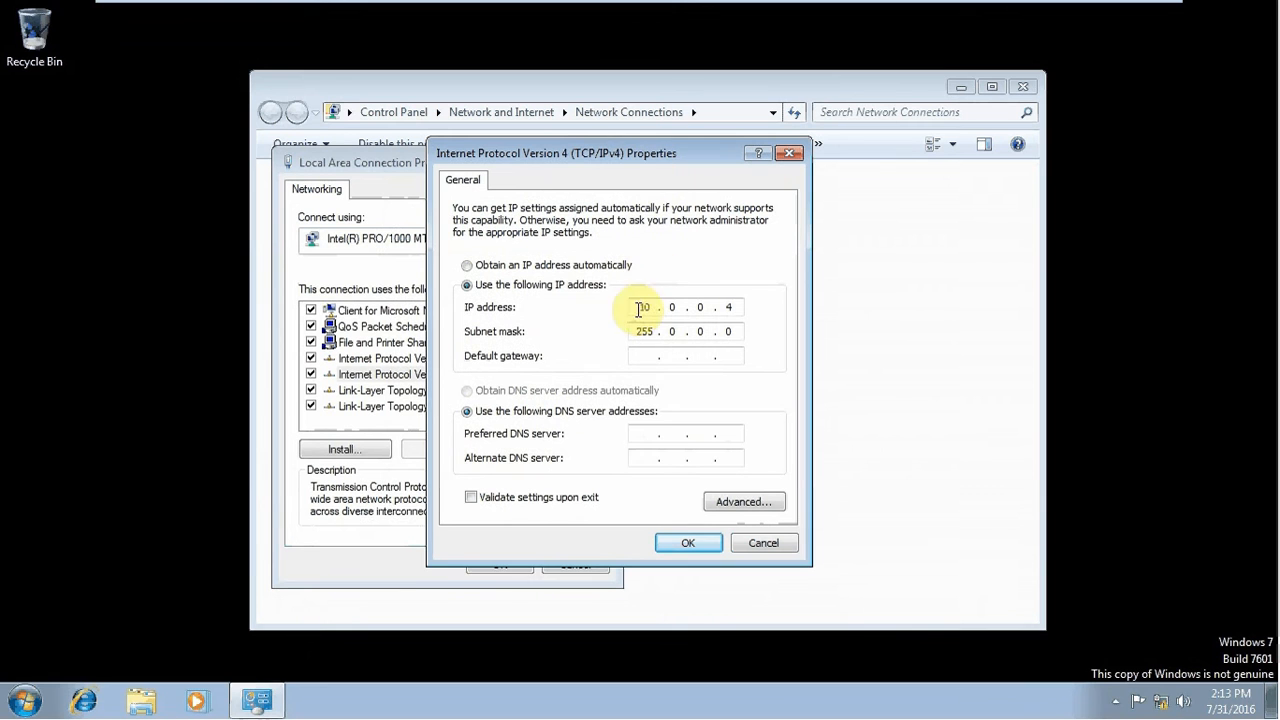
pyautogui.click(645, 432)
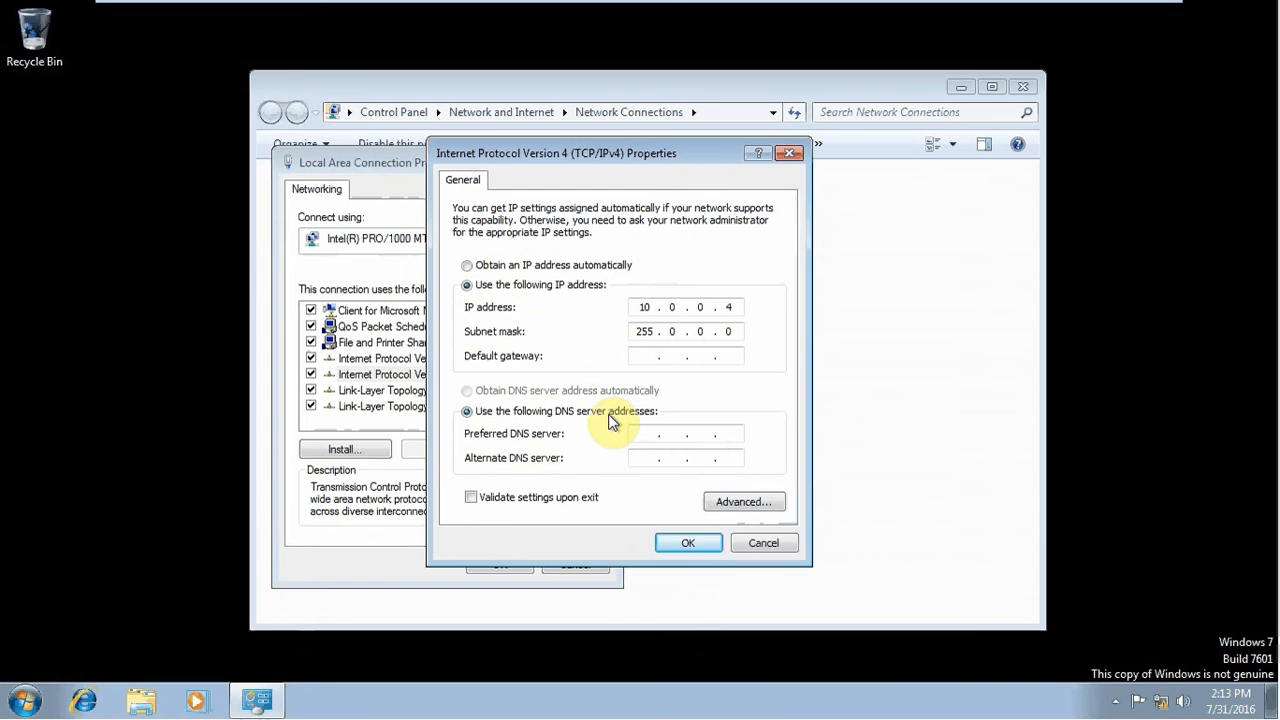
pyautogui.write('0 . 0 . 0 . 1')
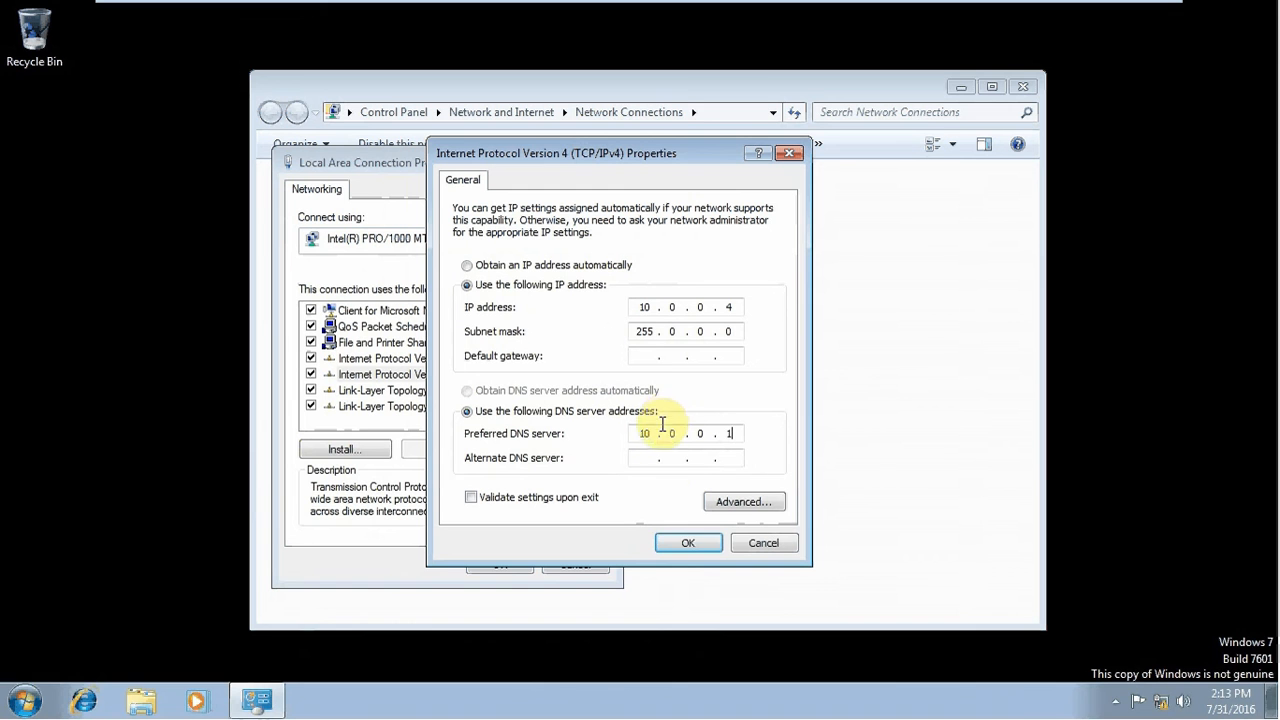
pyautogui.click(681, 545)
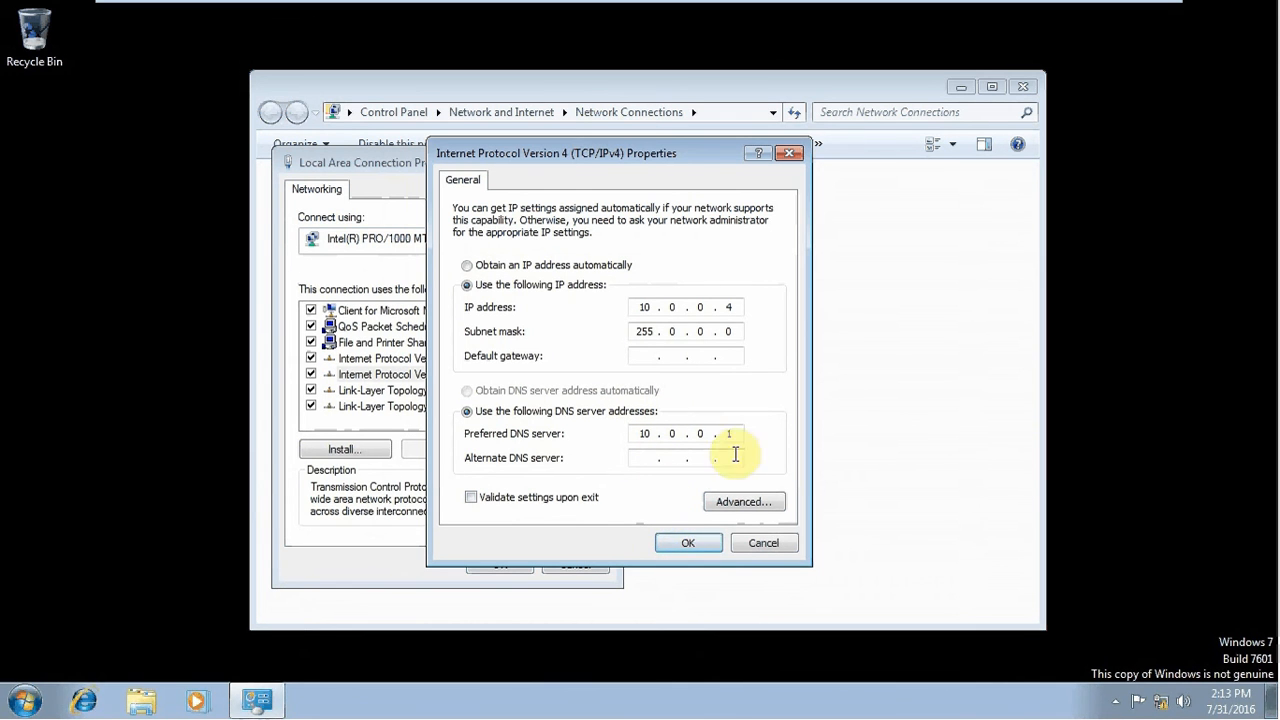
pyautogui.click(688, 544)
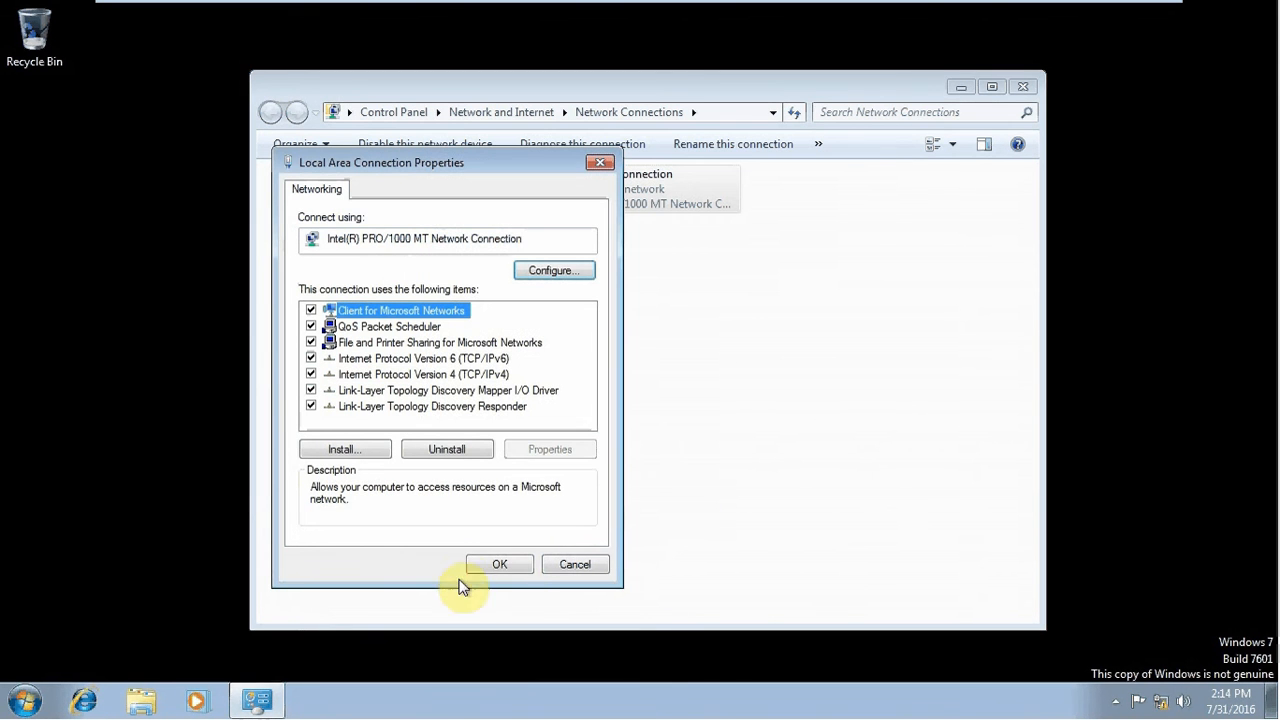
pyautogui.click(497, 565)
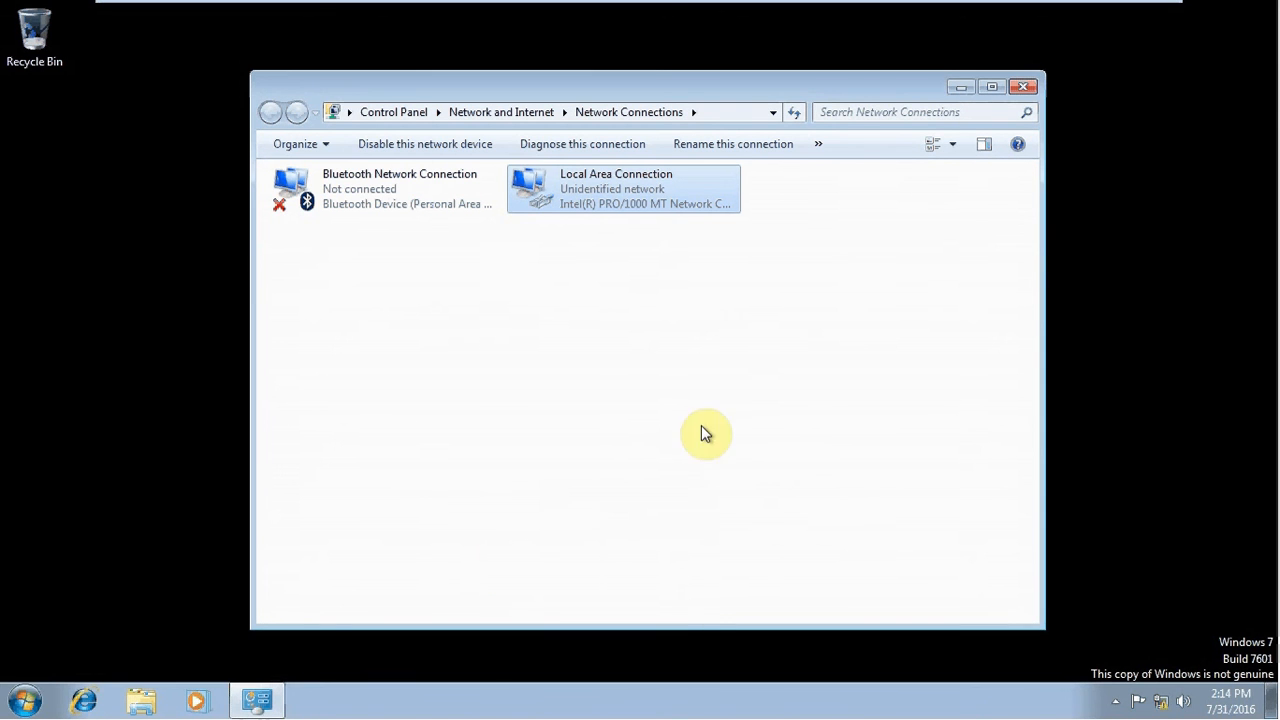
# Open the Windows 7 System Properties at its Computer Name tab via Computer properties
pyautogui.click(20, 698)
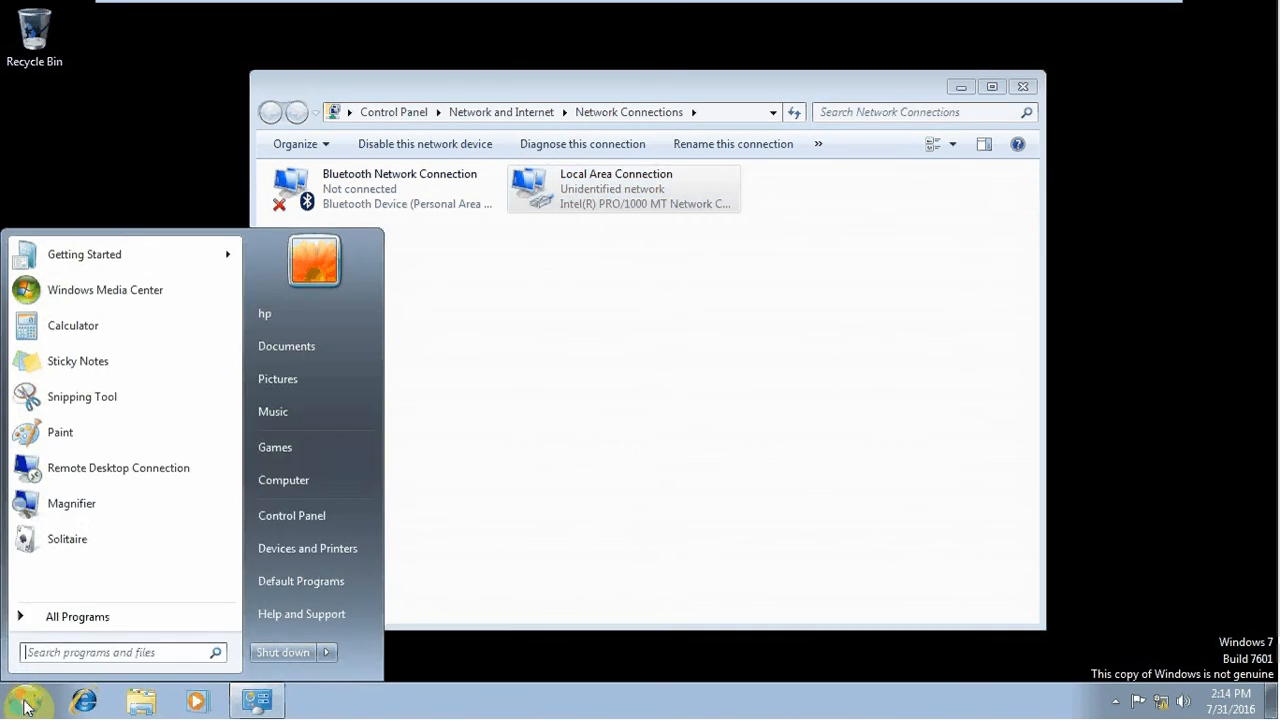
pyautogui.rightClick(277, 485)
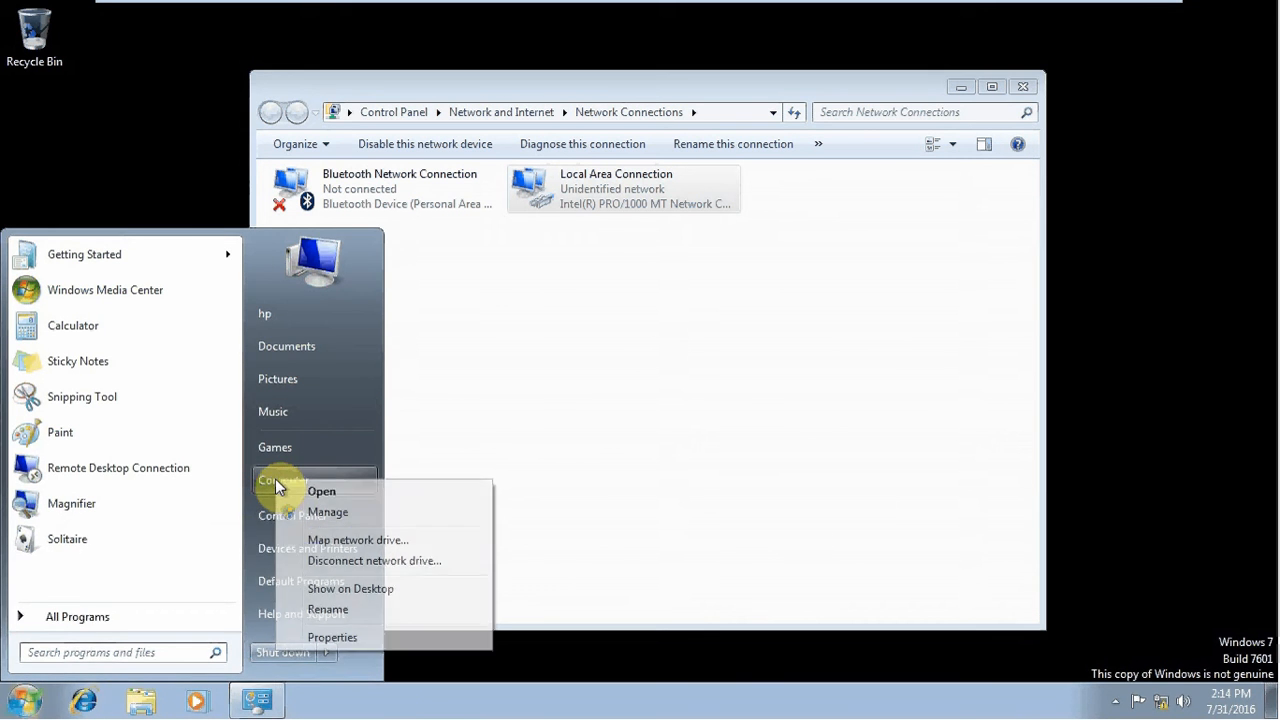
pyautogui.click(363, 640)
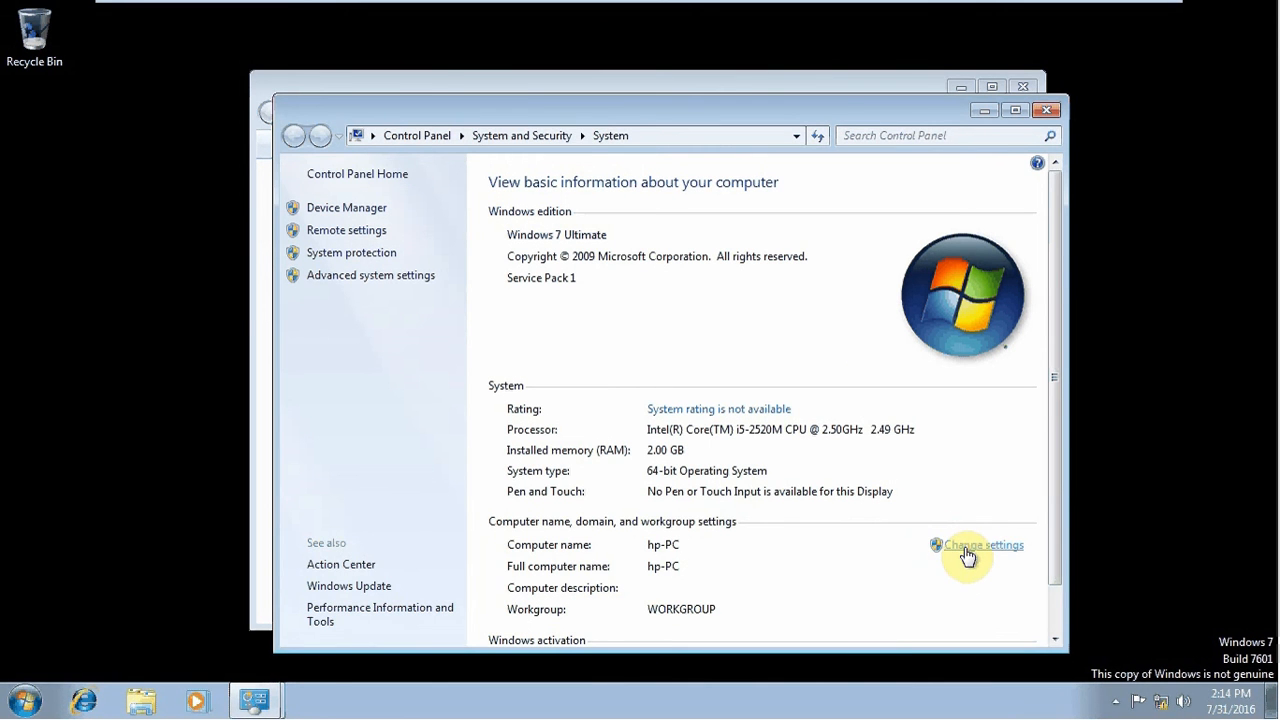
pyautogui.click(966, 548)
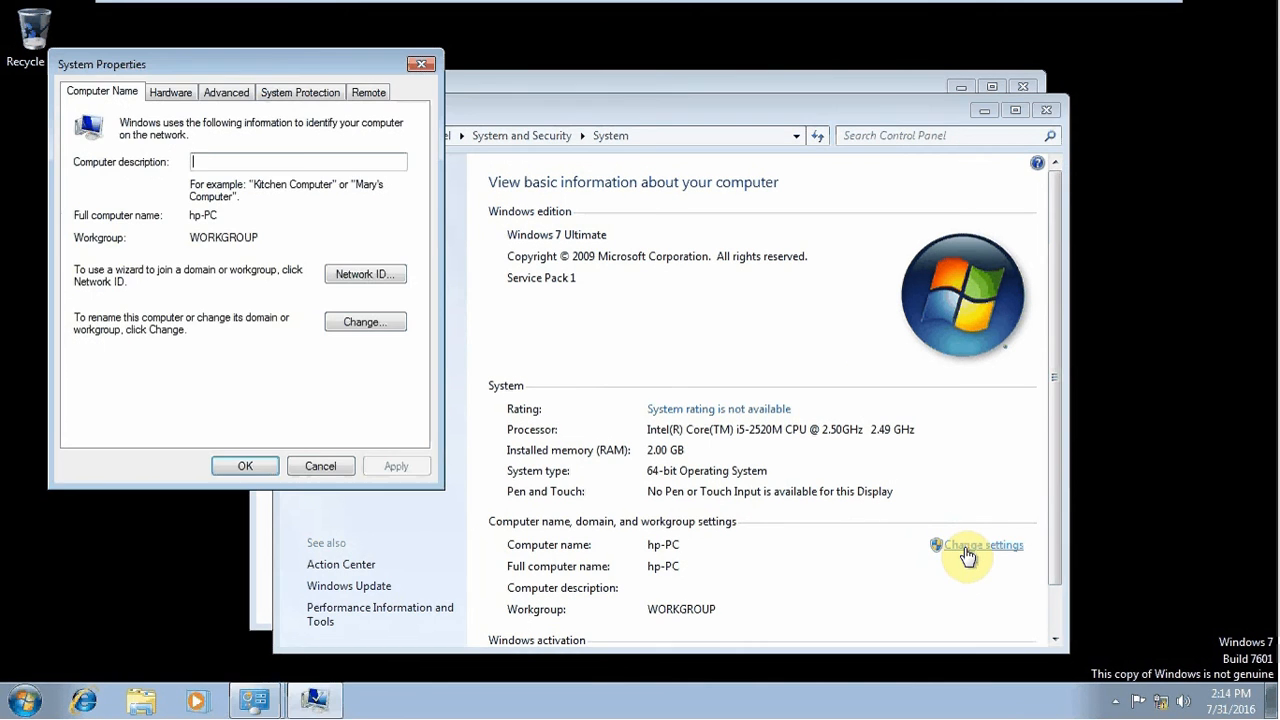
# Change the PC's membership from workgroup to the relaxationit.com domain and submit
pyautogui.click(364, 323)
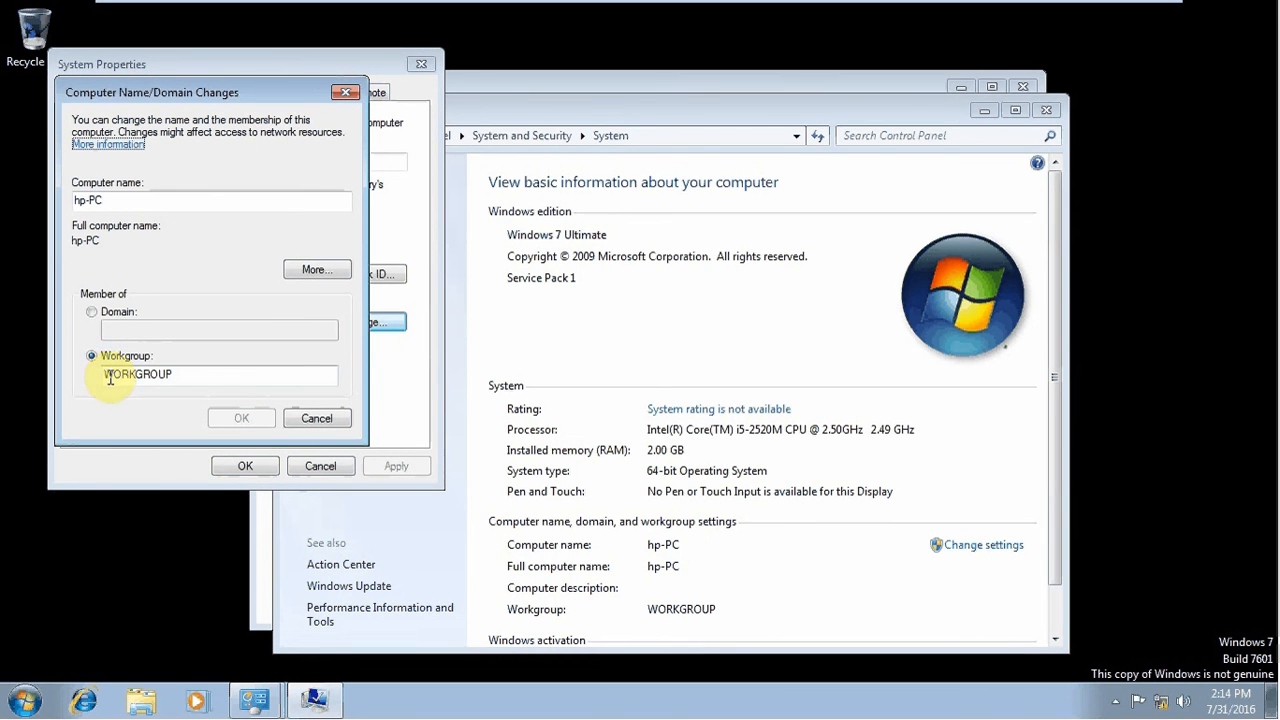
pyautogui.click(93, 318)
pyautogui.moveTo(290, 92); pyautogui.dragTo(795, 148)
pyautogui.click(690, 385)
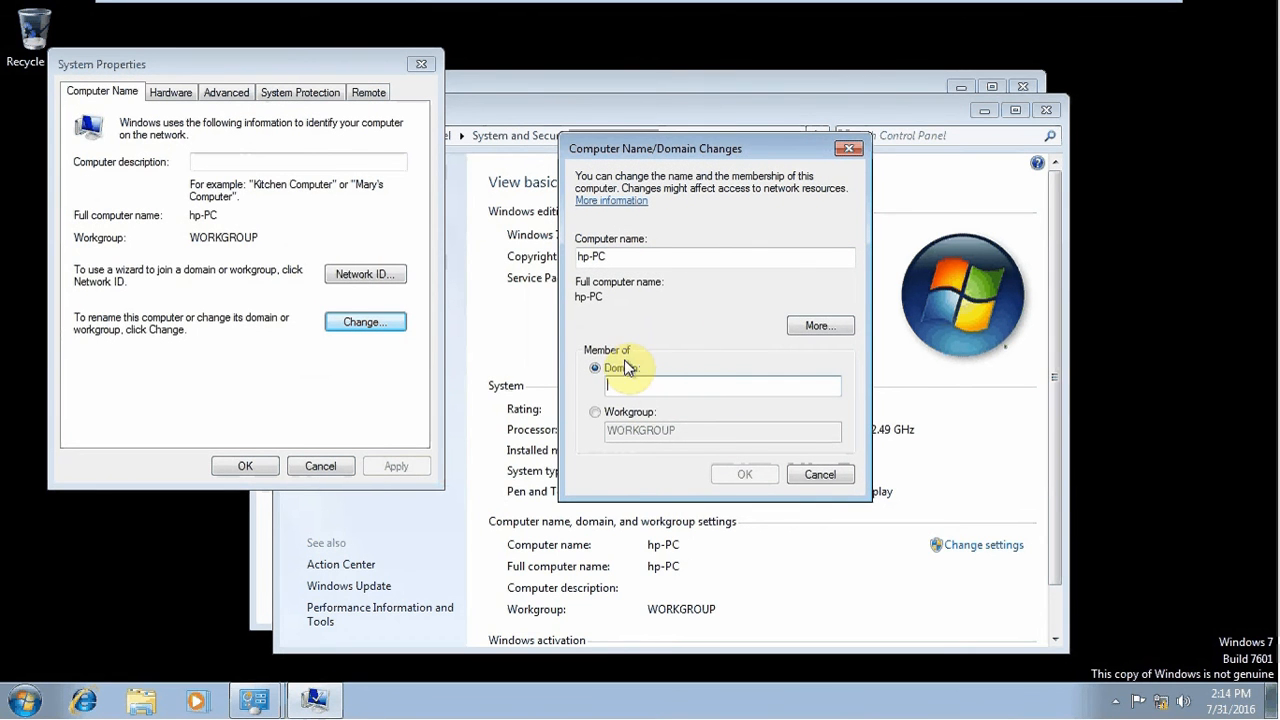
pyautogui.write('relaxati')
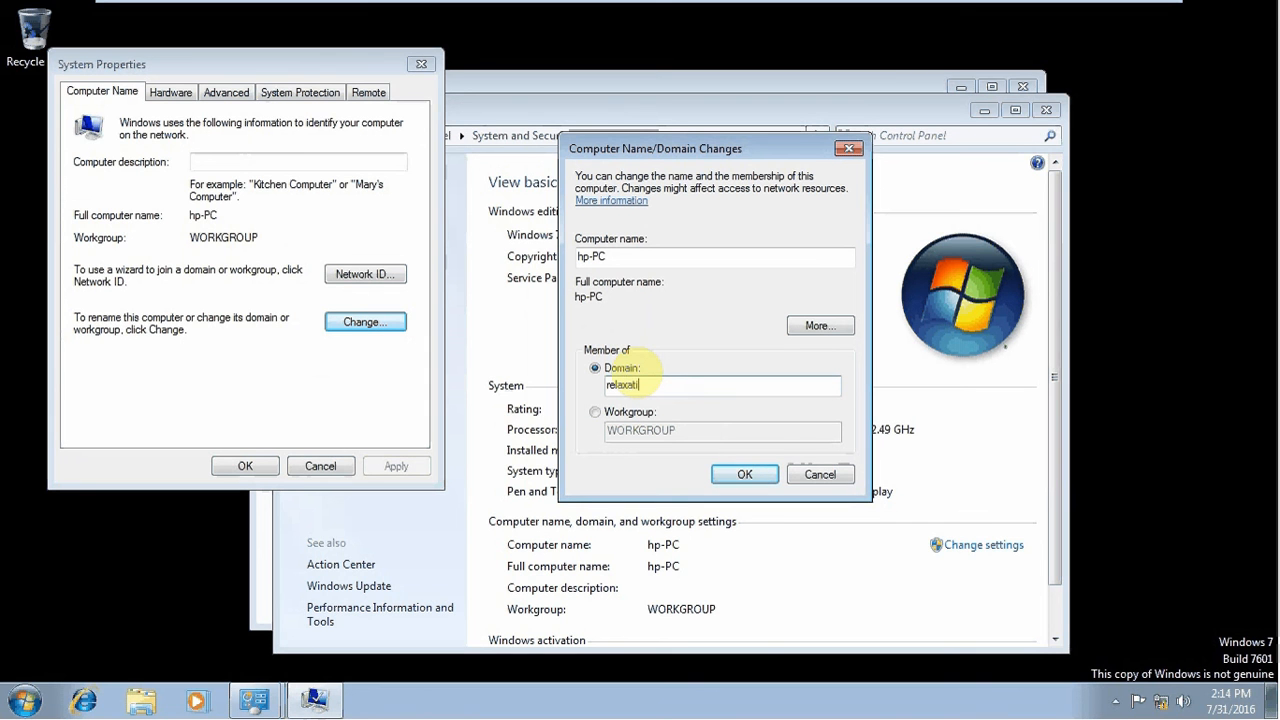
pyautogui.write('onit.com')
pyautogui.press('Return')
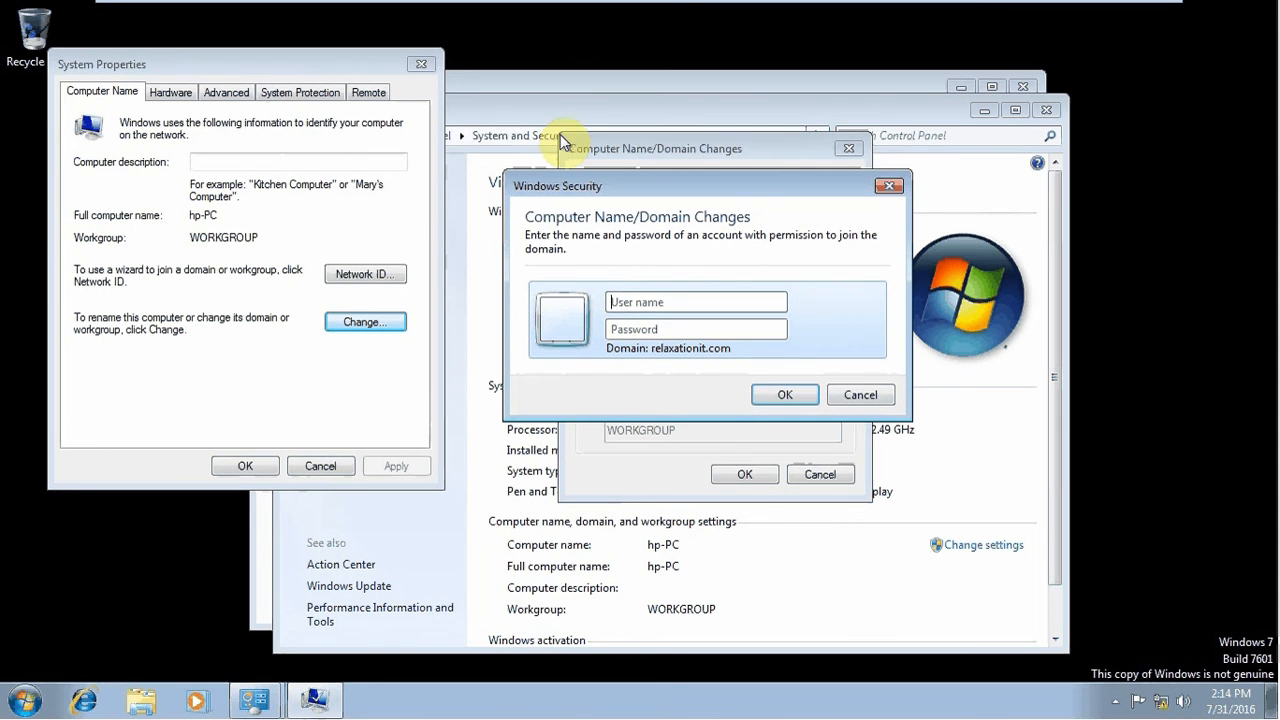
# Enter the domain administrator user name and password to approve the domain join
pyautogui.click(650, 304)
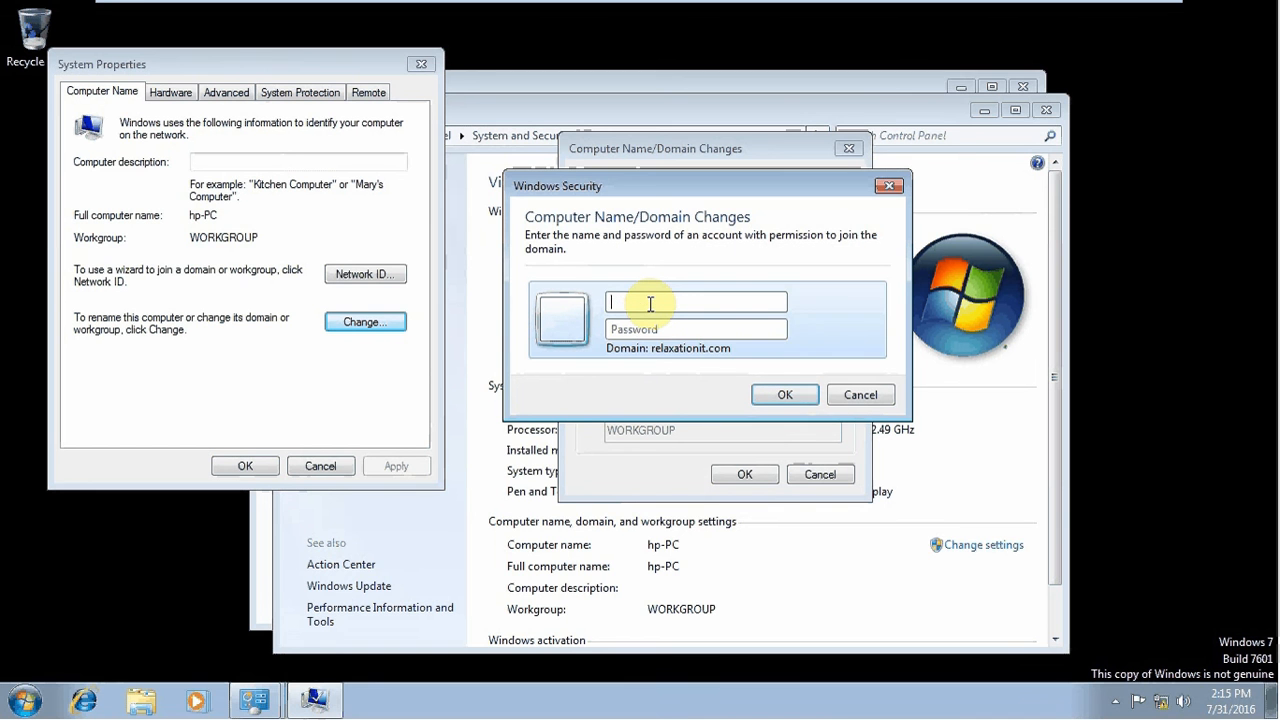
pyautogui.click(616, 284)
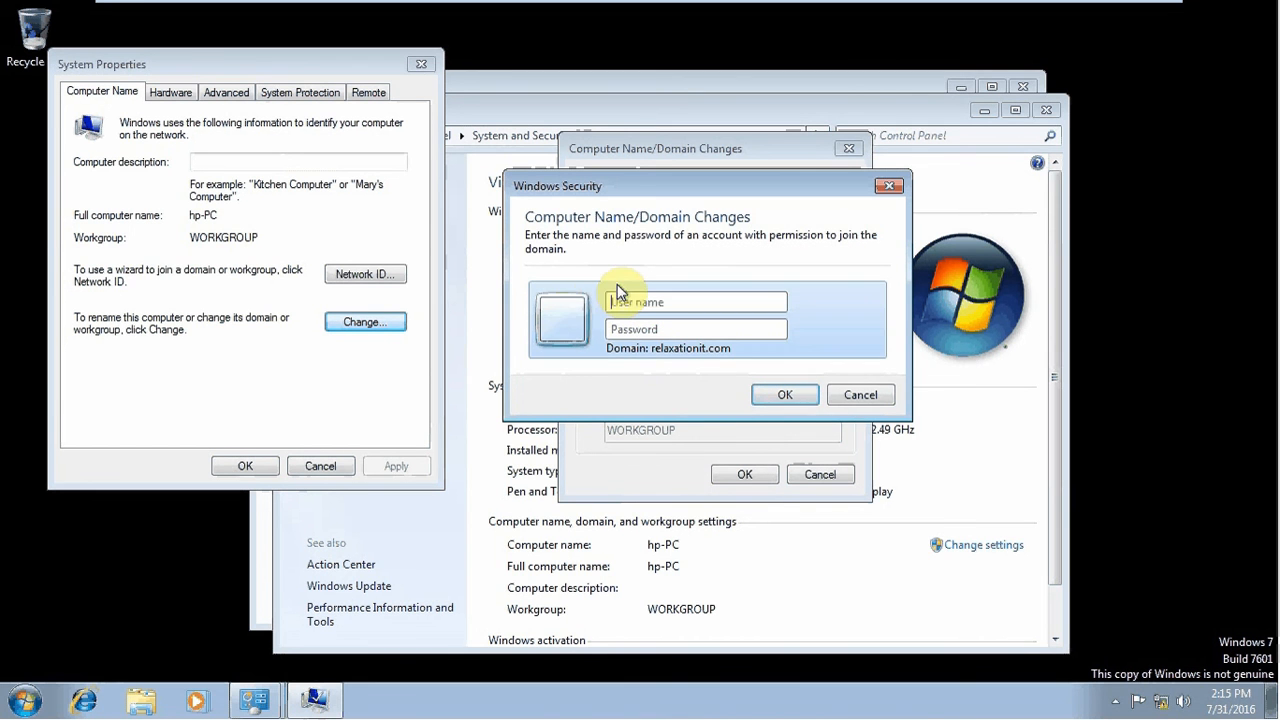
pyautogui.click(733, 341)
pyautogui.write('admi')
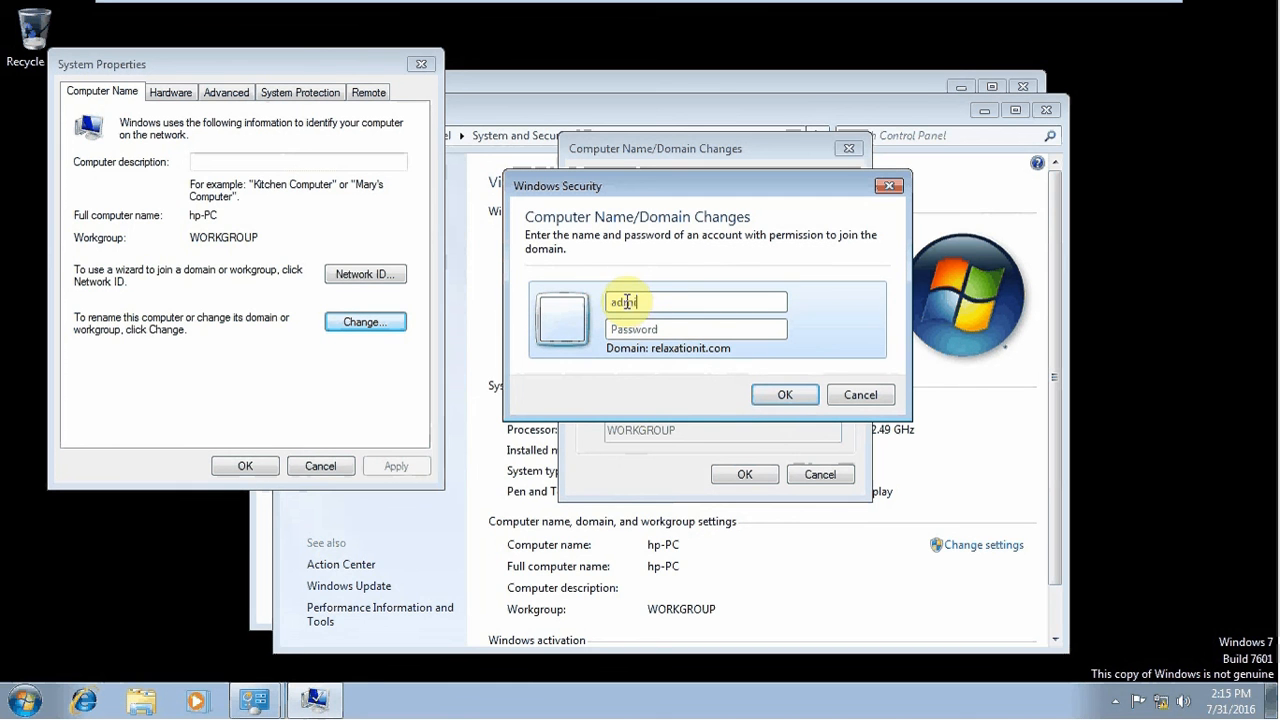
pyautogui.write('n')
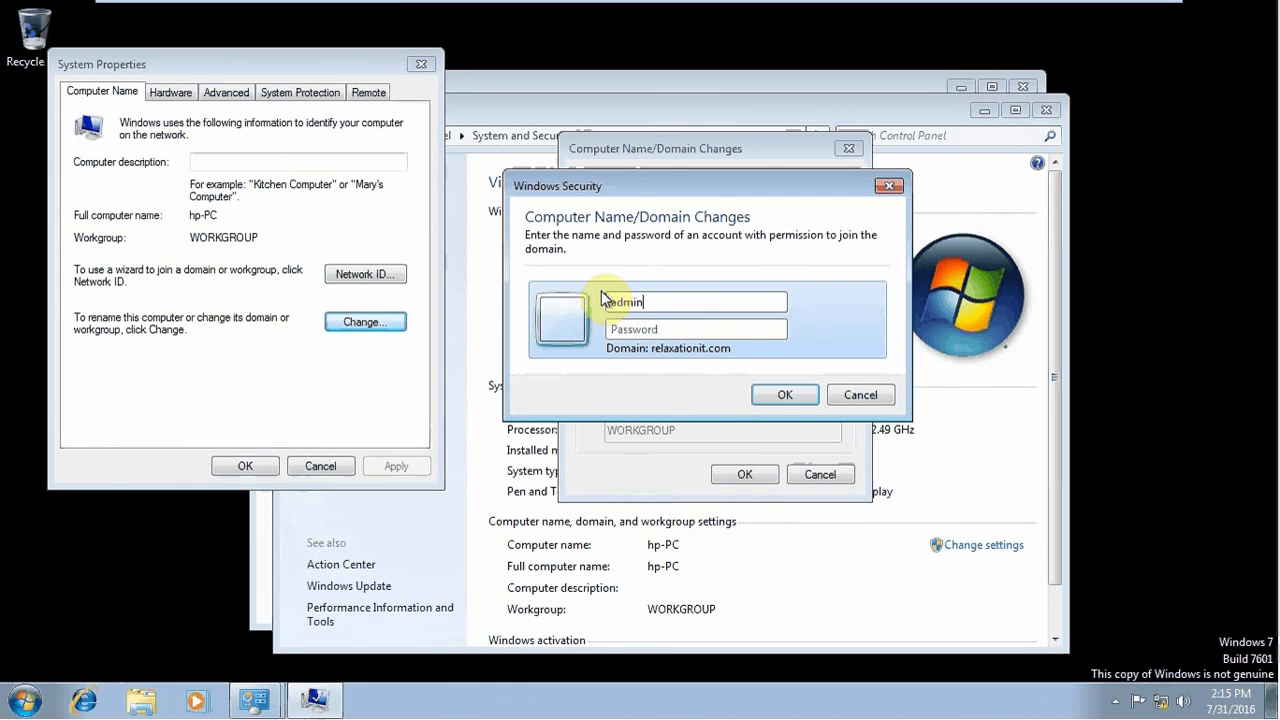
pyautogui.write('is')
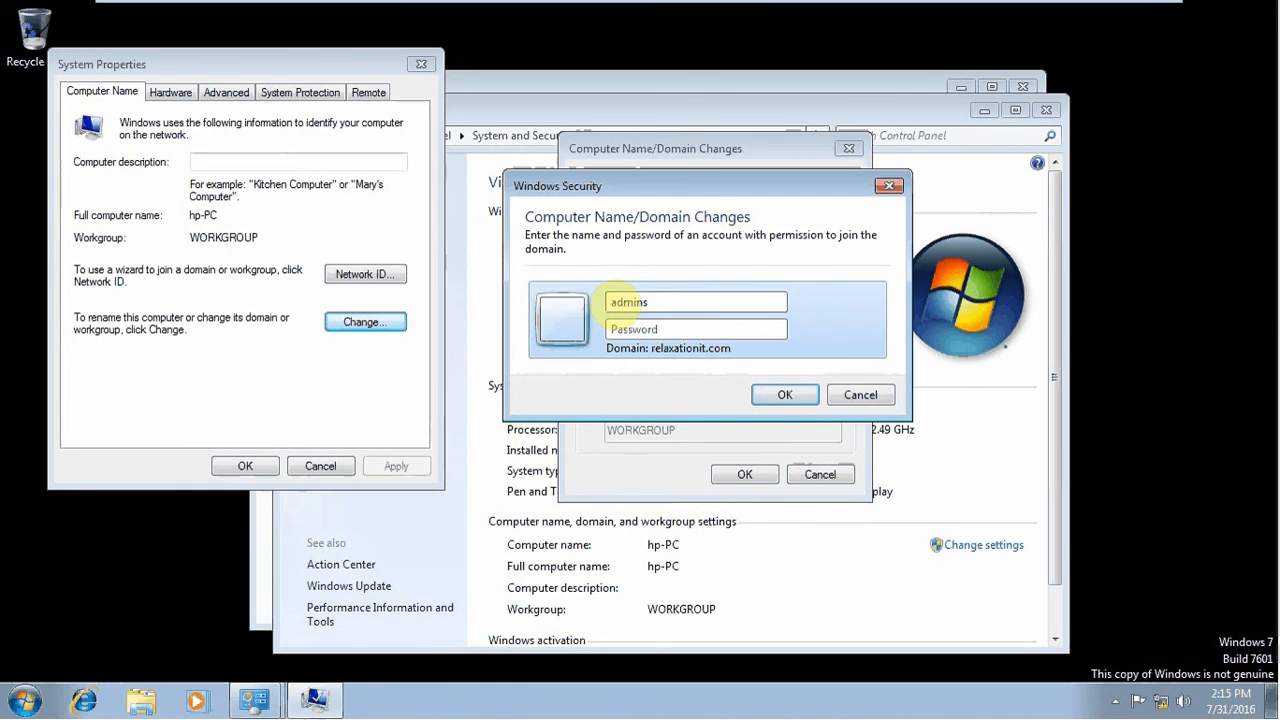
pyautogui.write('trator')
pyautogui.press('Tab')
pyautogui.write('•••')
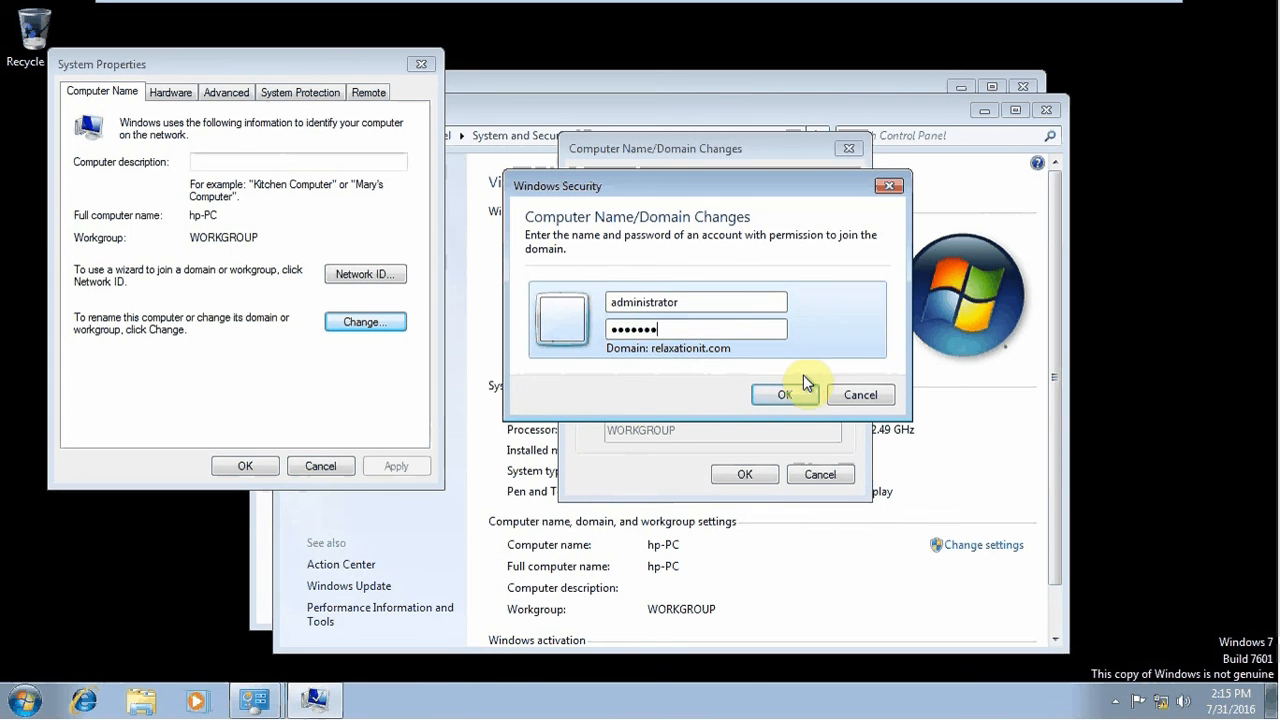
pyautogui.click(790, 399)
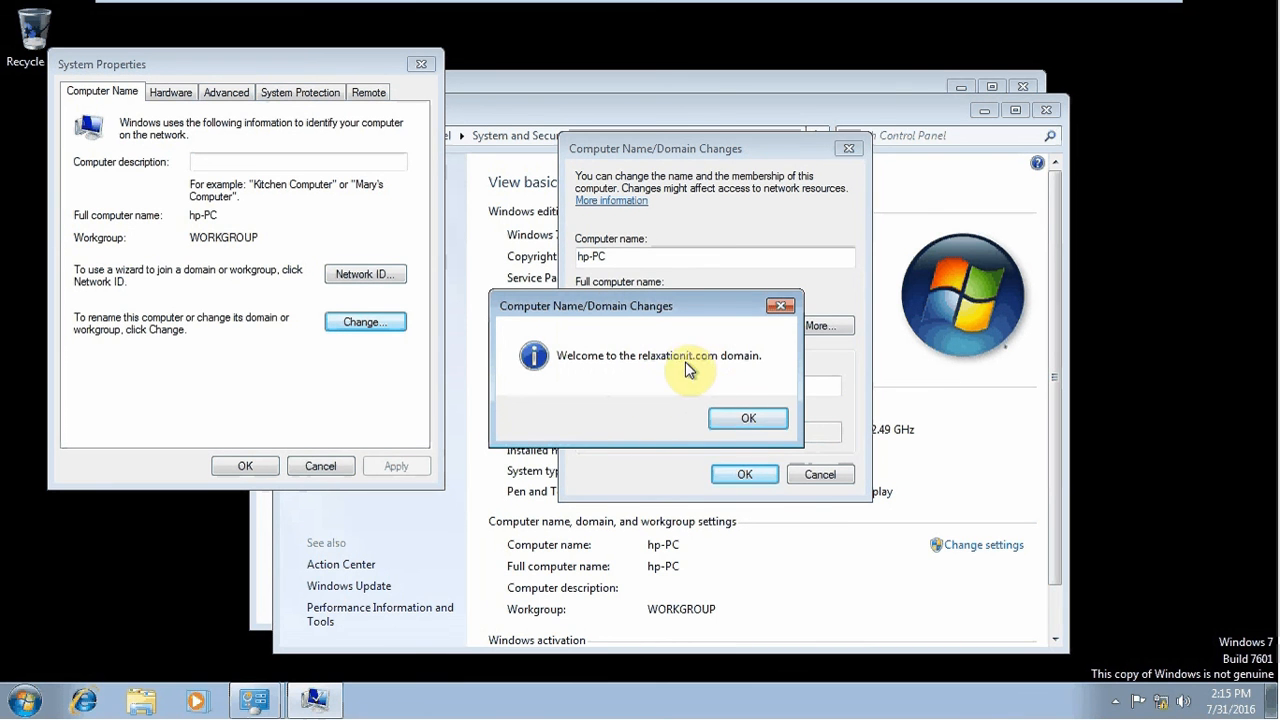
# Acknowledge the domain welcome and restart notices, close System Properties, and restart the client now
pyautogui.click(745, 421)
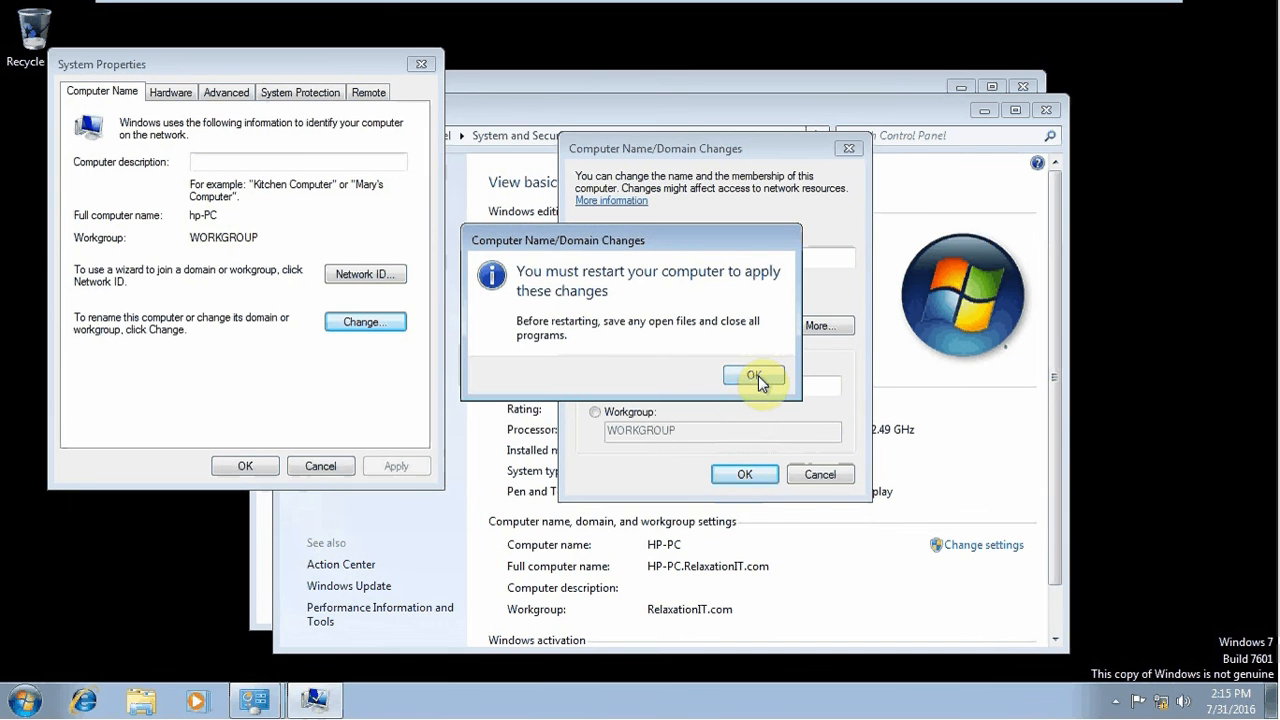
pyautogui.click(758, 375)
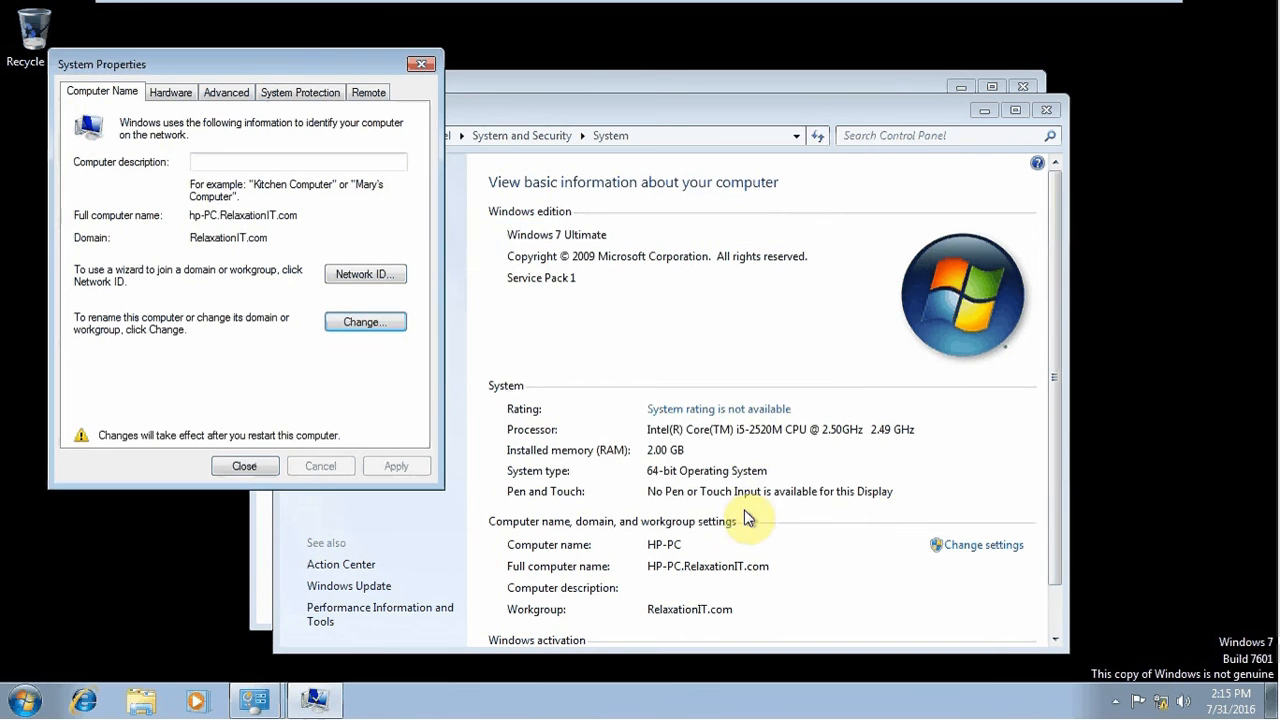
pyautogui.click(250, 466)
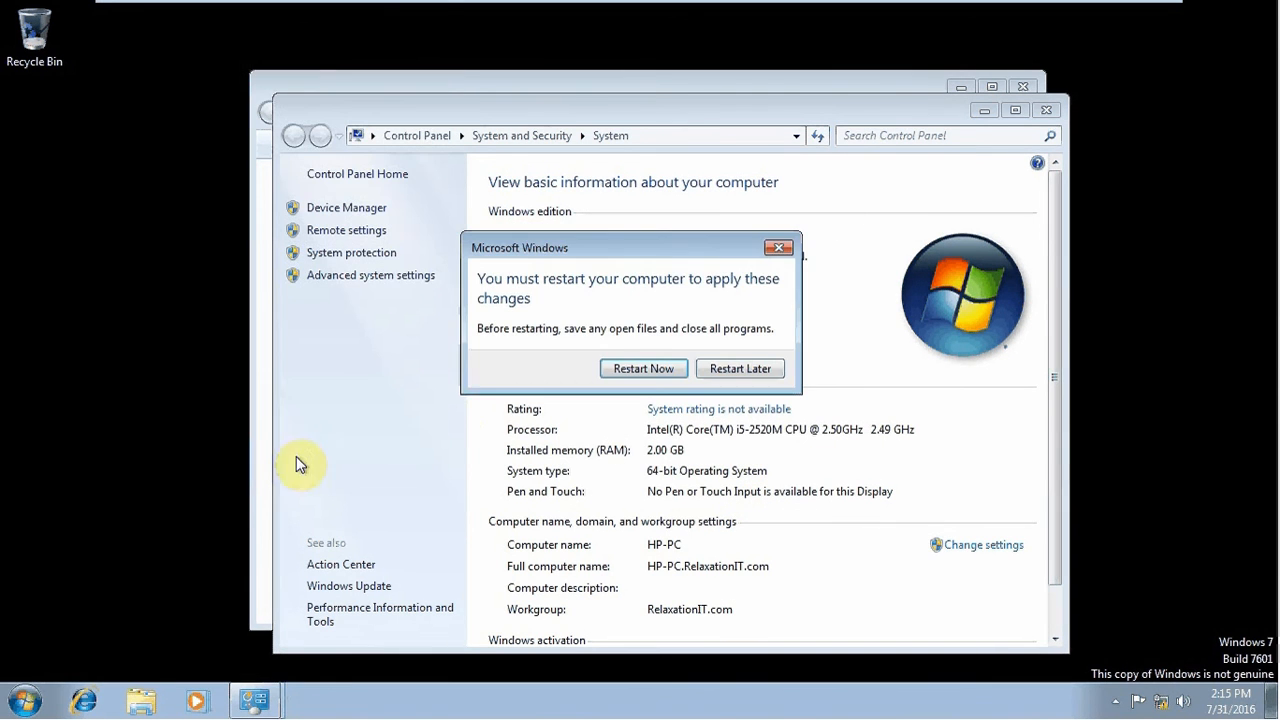
pyautogui.click(628, 366)
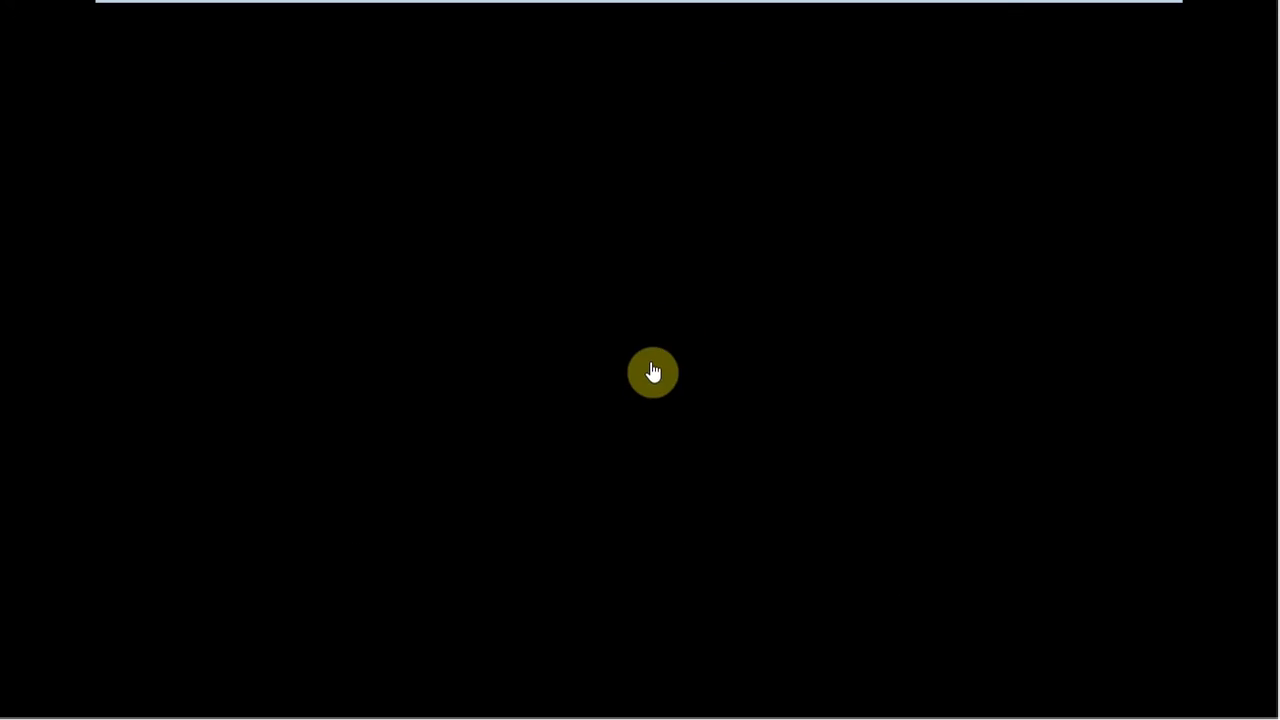
# On the server VM, show the Computers container in Active Directory Users and Computers
pyautogui.moveTo(983, 8)
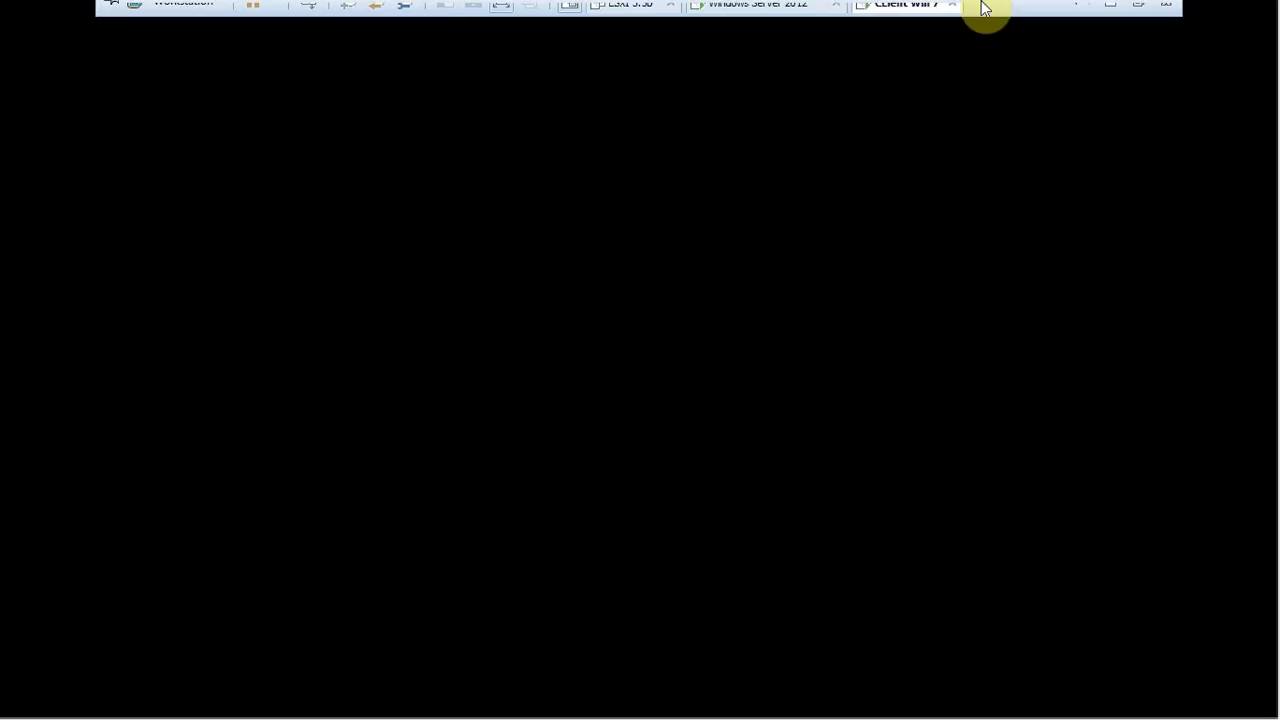
pyautogui.click(760, 14)
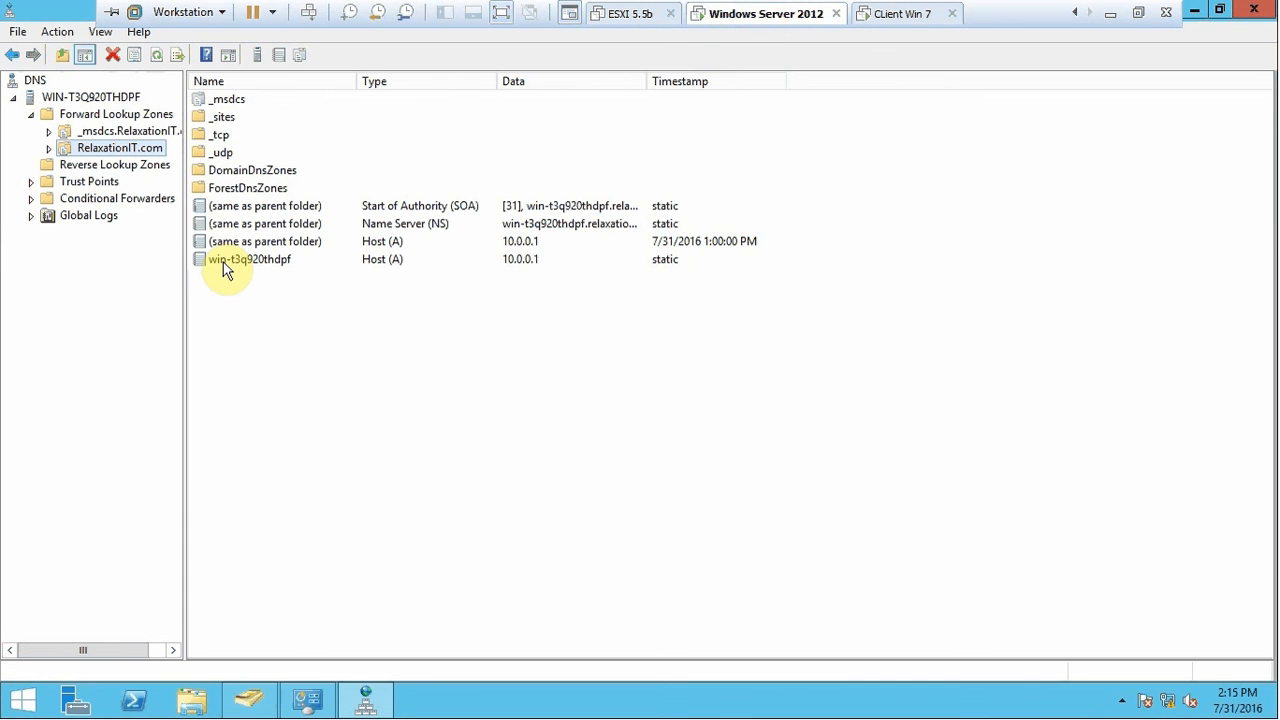
pyautogui.click(249, 699)
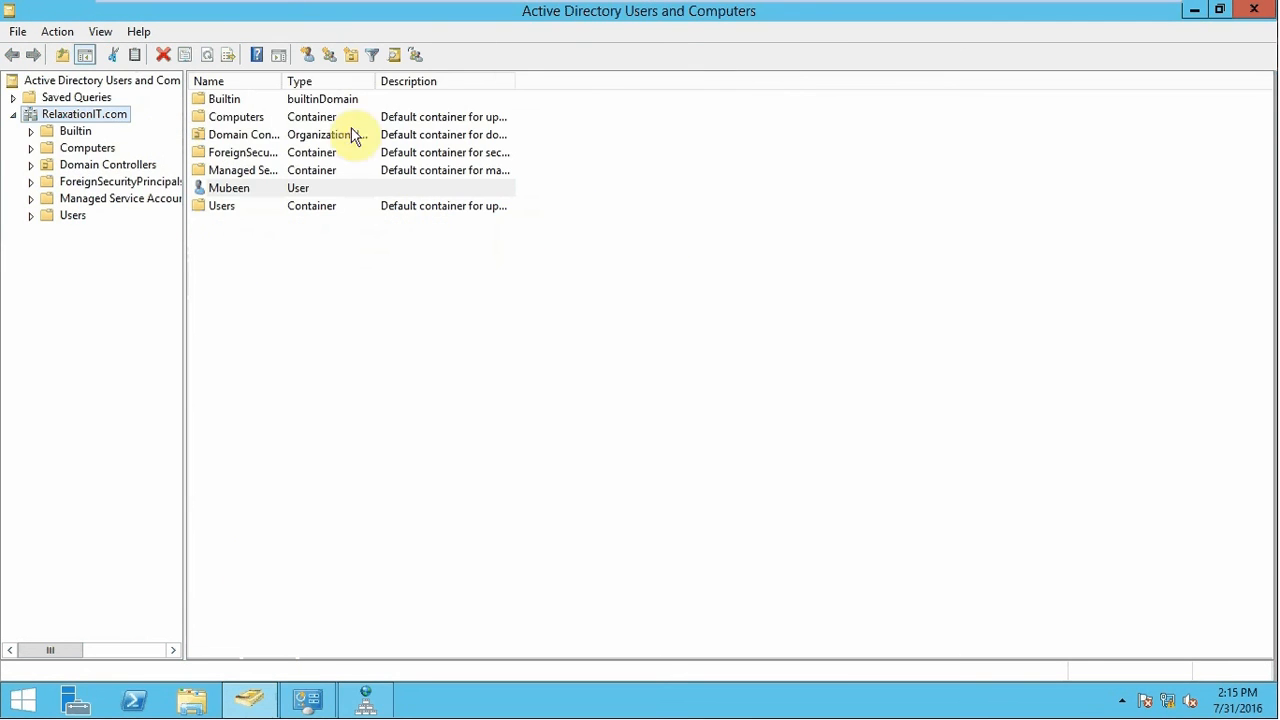
pyautogui.click(95, 148)
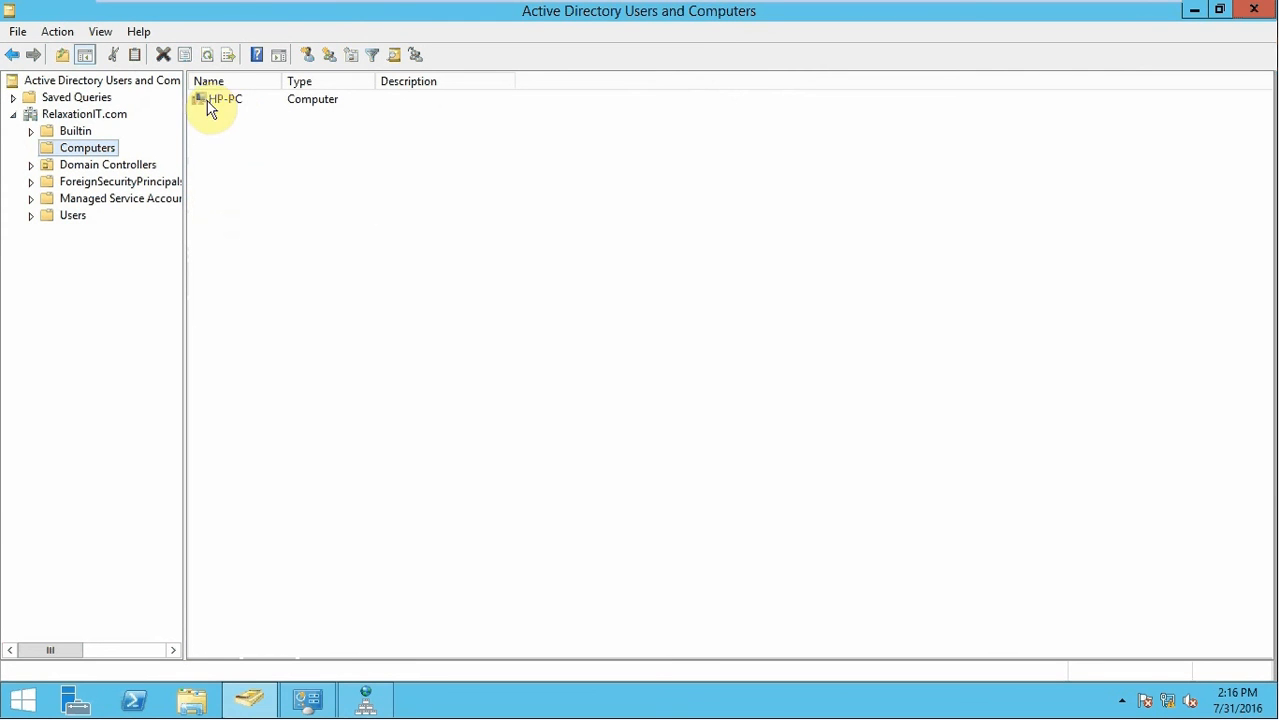
# Check the Windows 7 client's boot progress, then return to the server's Computers listing with HP-PC
pyautogui.moveTo(655, 6)
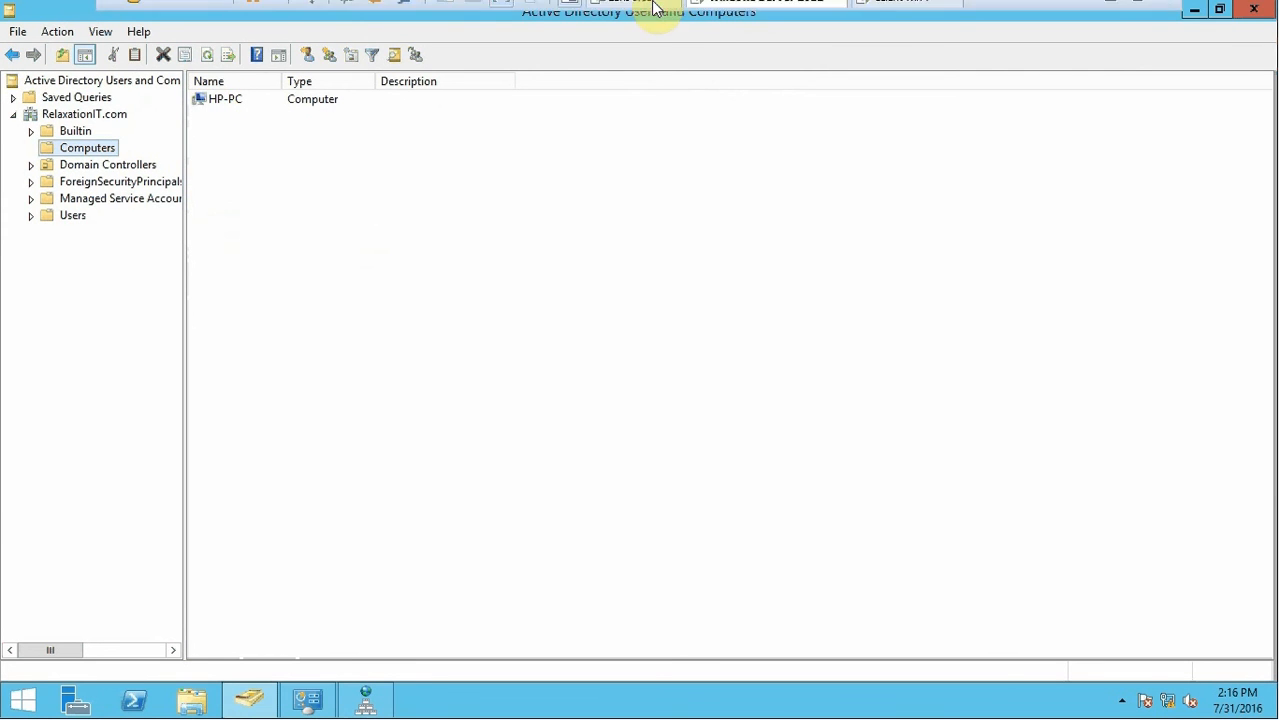
pyautogui.click(903, 14)
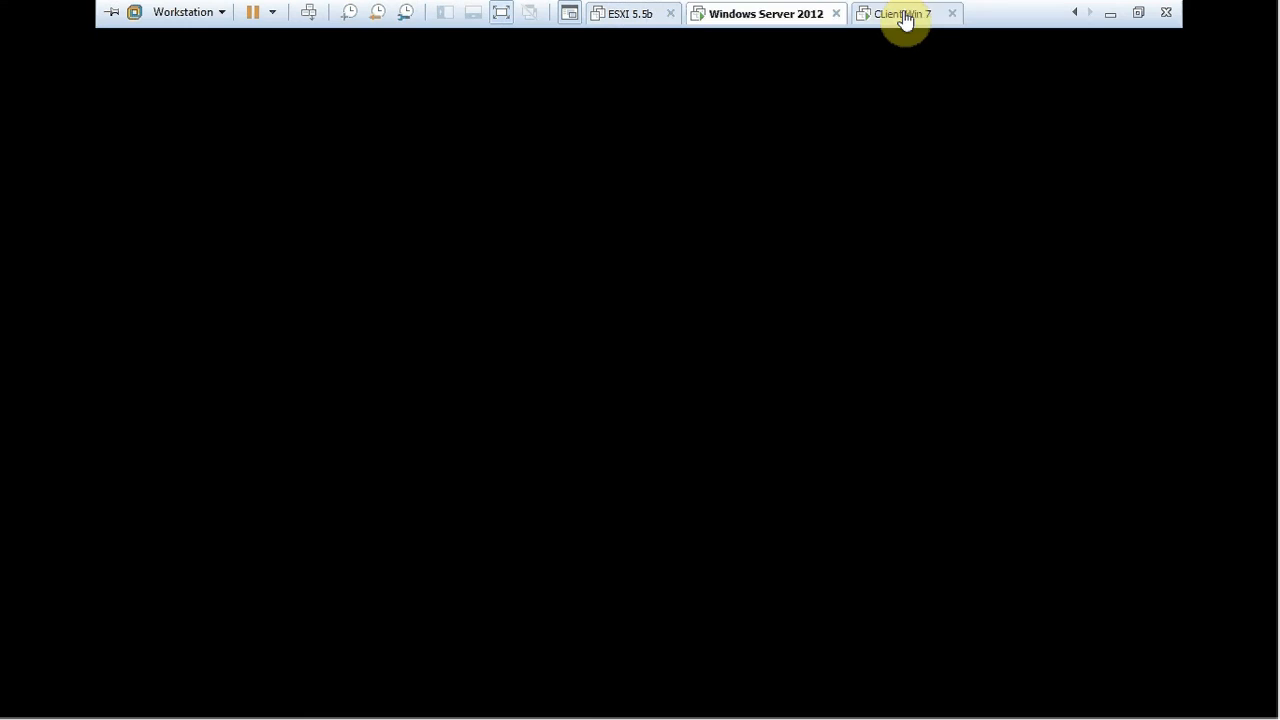
pyautogui.click(786, 8)
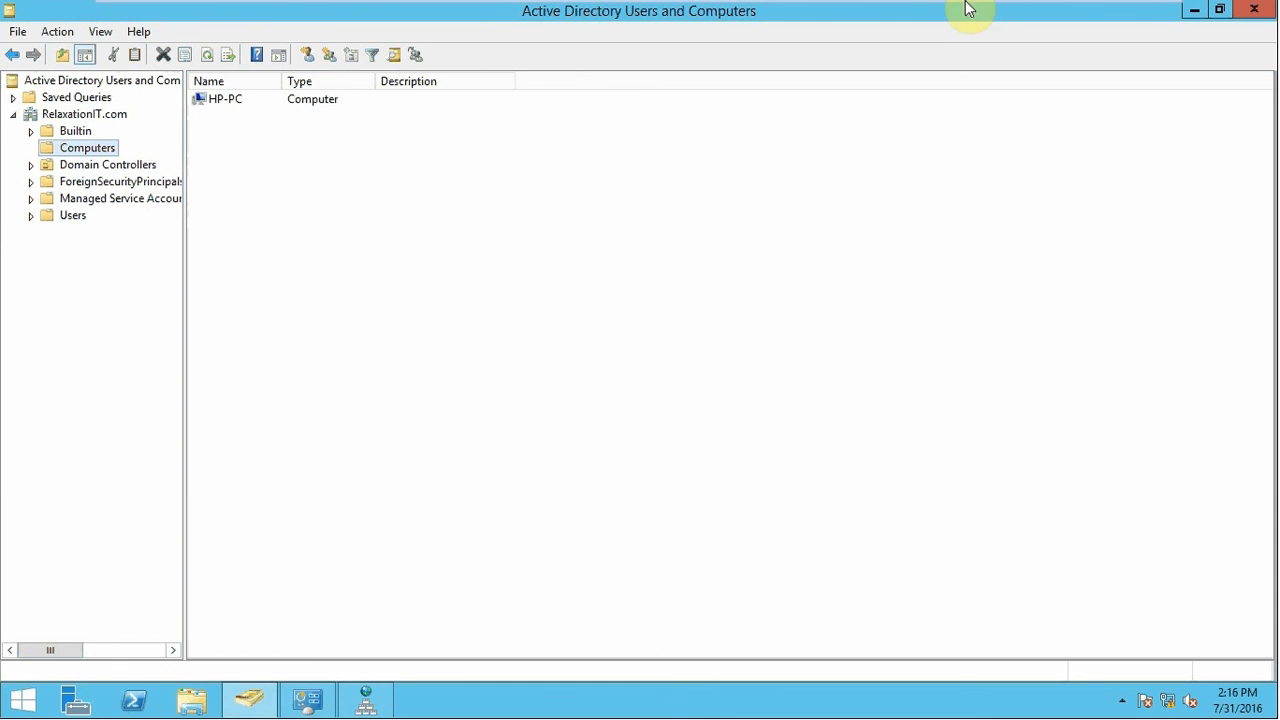
pyautogui.moveTo(968, 8)
pyautogui.click(880, 10)
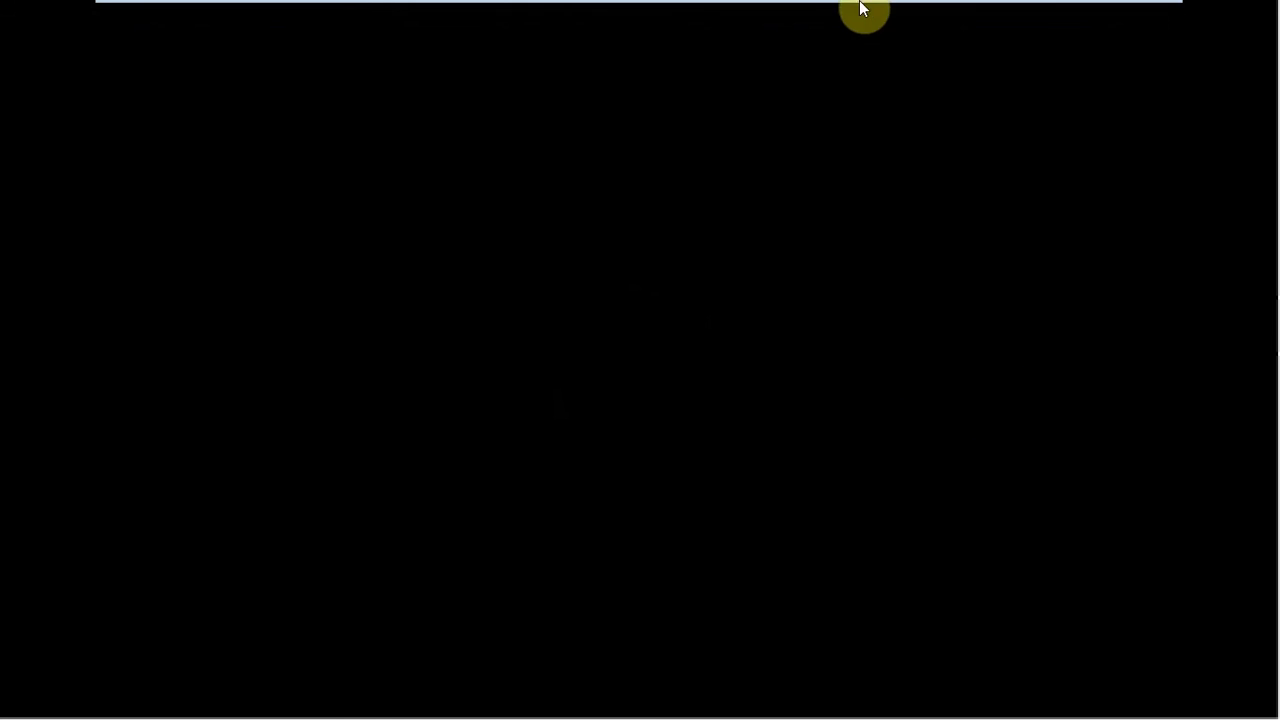
pyautogui.moveTo(862, 10)
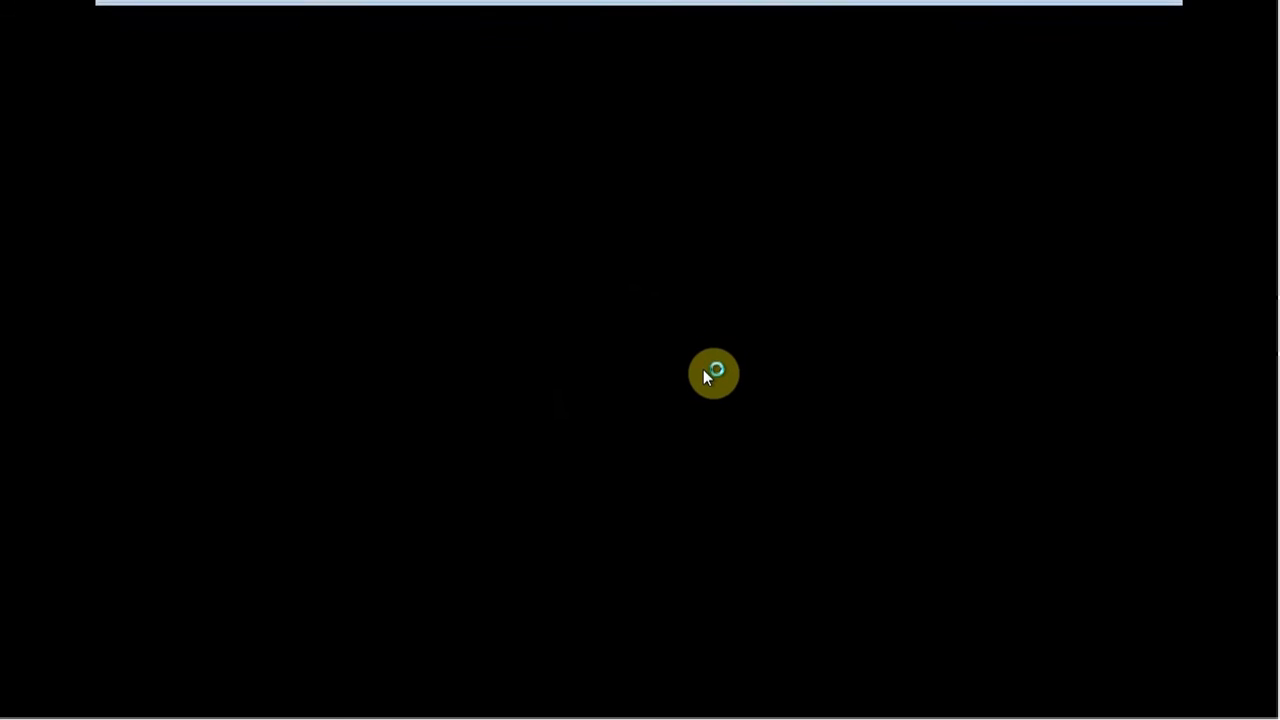
pyautogui.moveTo(908, 11)
pyautogui.click(754, 18)
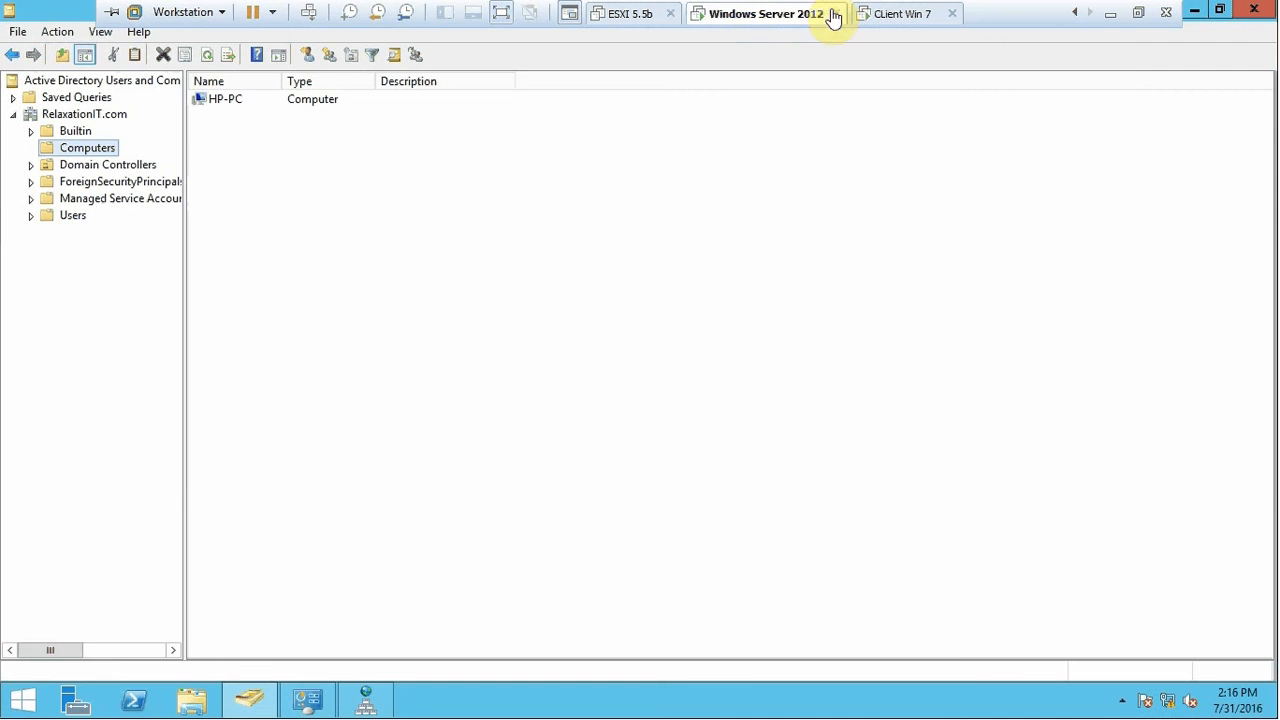
# Bring up the Windows 7 logon screen via Ctrl+Alt+Del and choose Other User
pyautogui.click(884, 16)
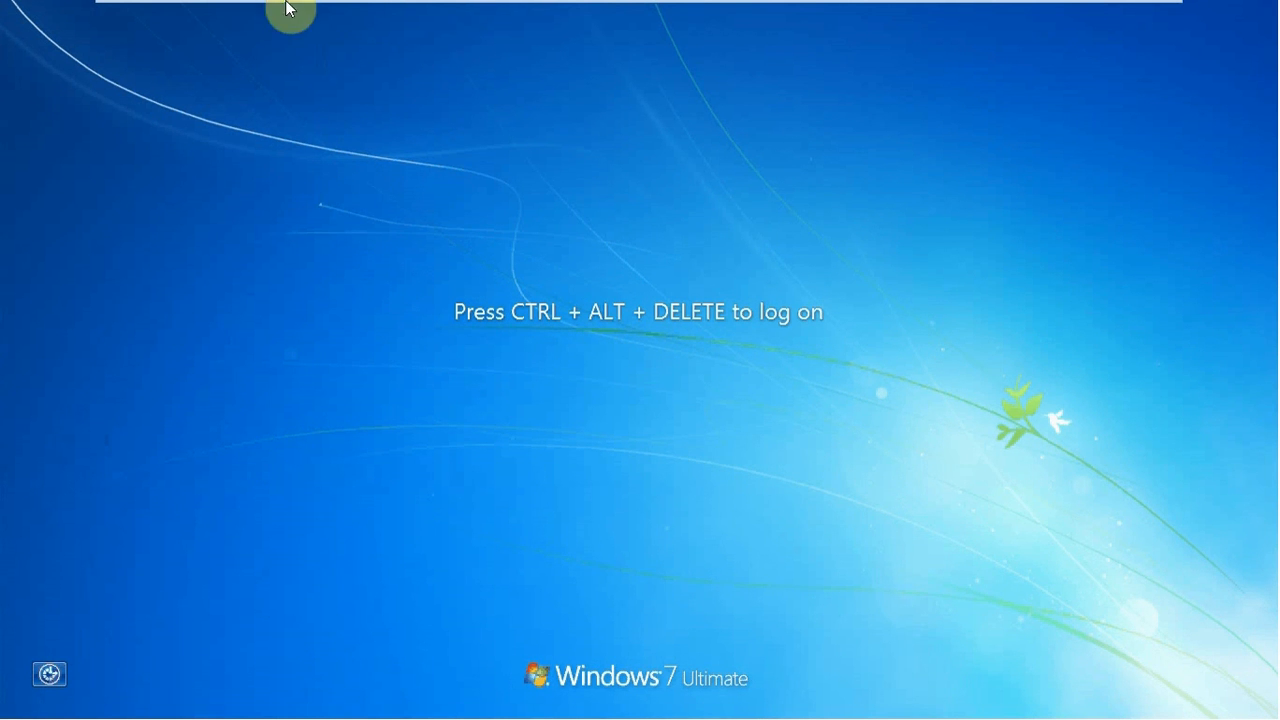
pyautogui.moveTo(306, 9)
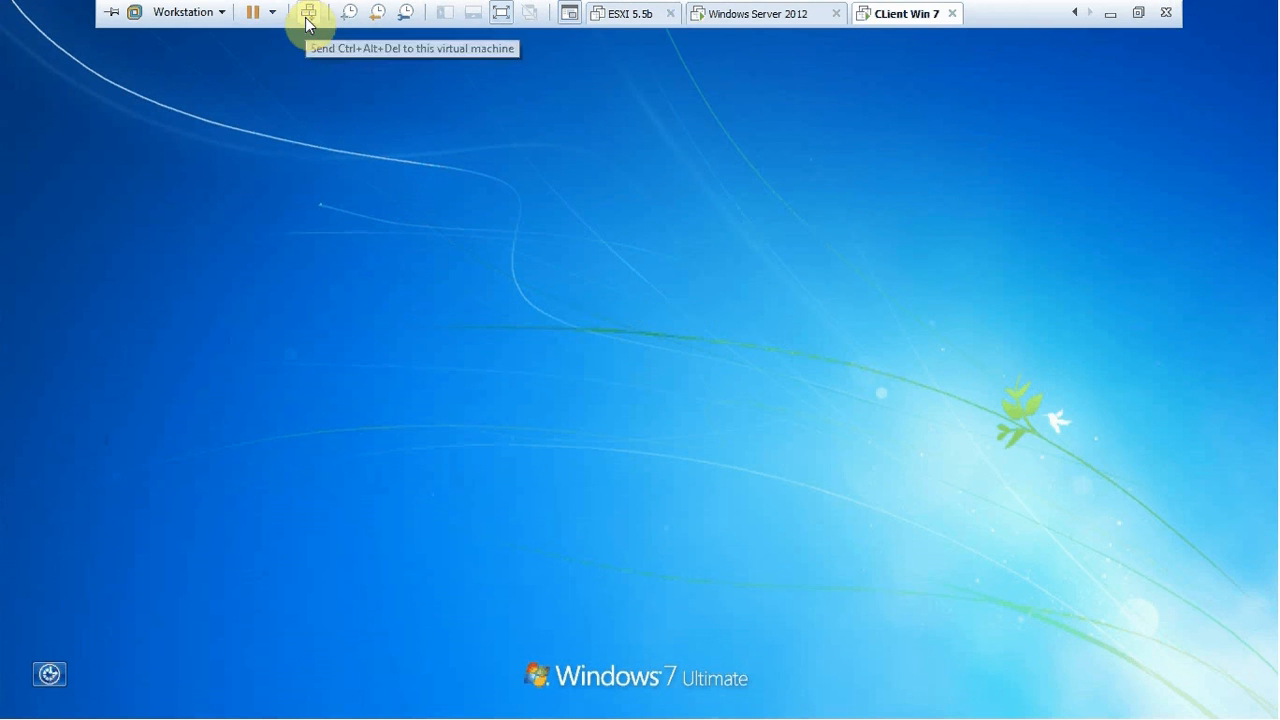
pyautogui.click(306, 16)
pyautogui.click(613, 550)
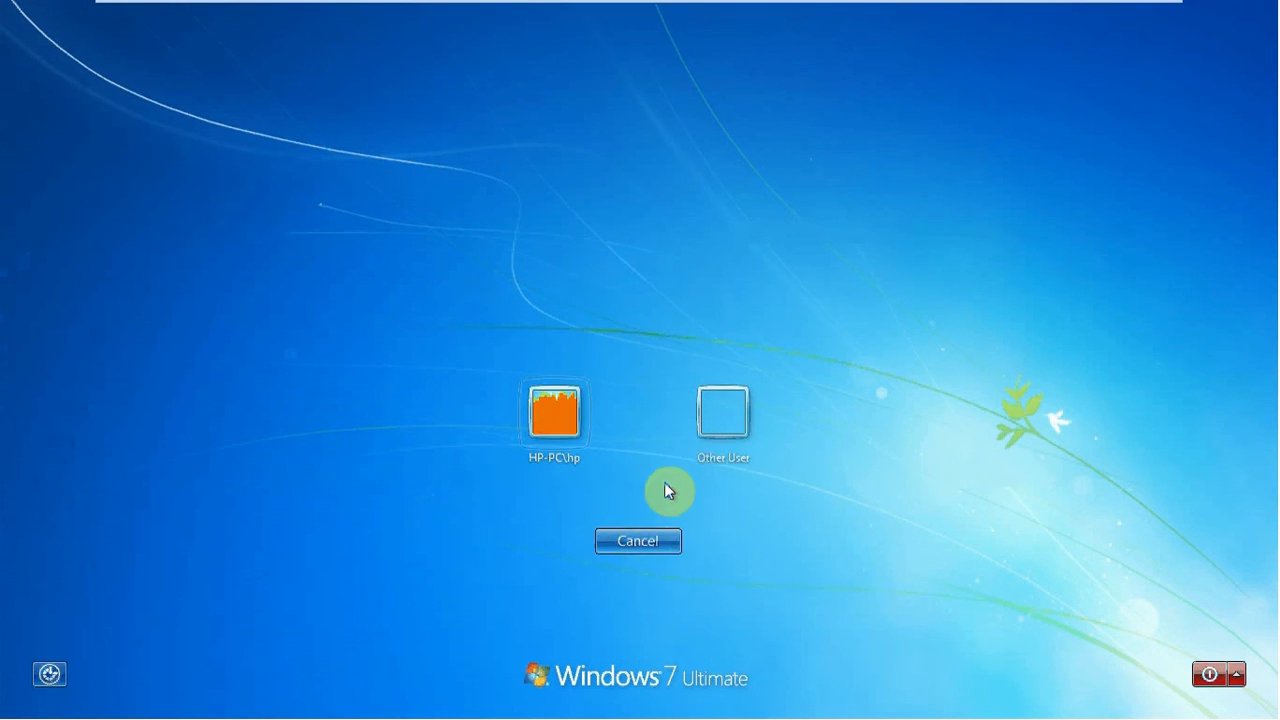
pyautogui.click(722, 408)
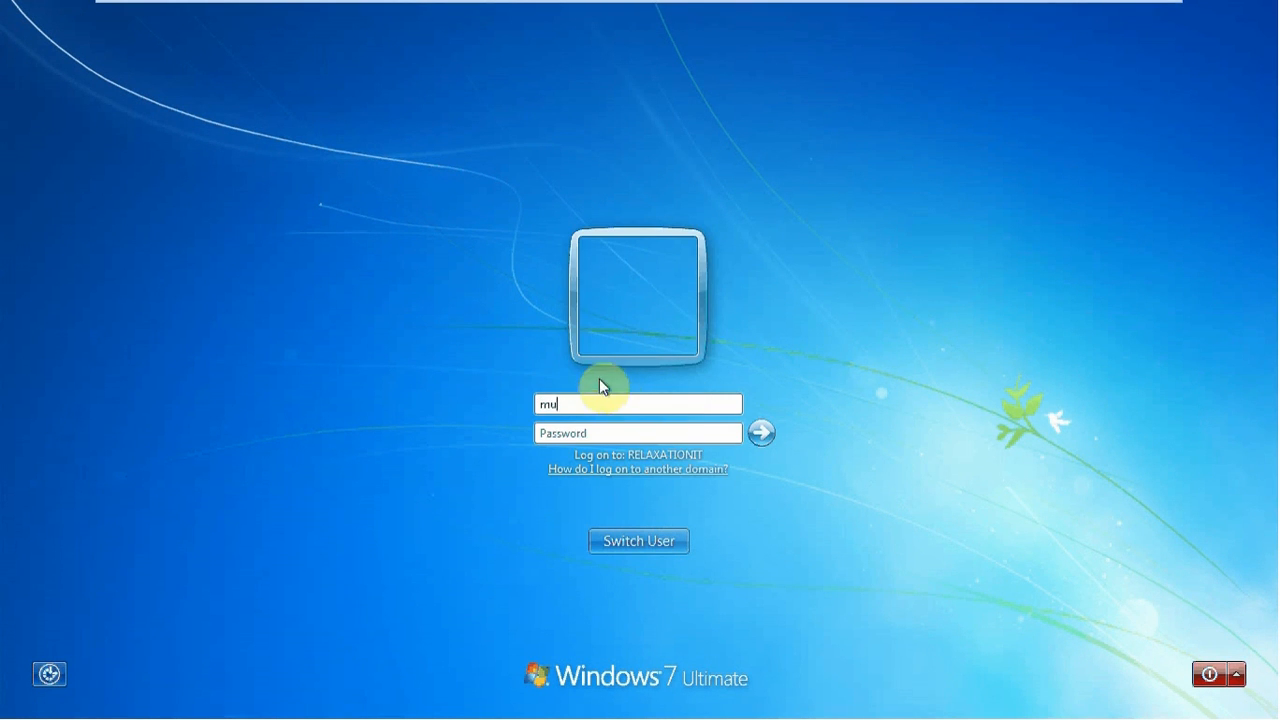
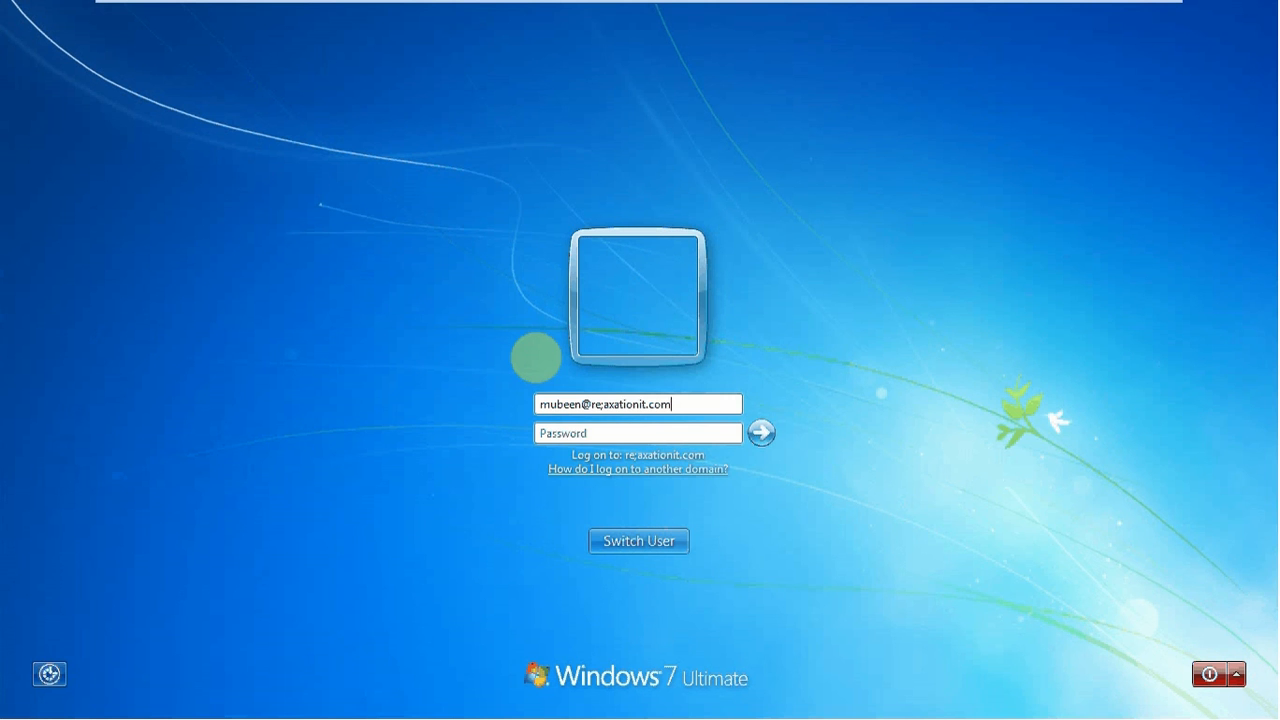
# Enter the relaxationit.com domain user's name and password, fix the domain typo, and sign in
pyautogui.write('******')
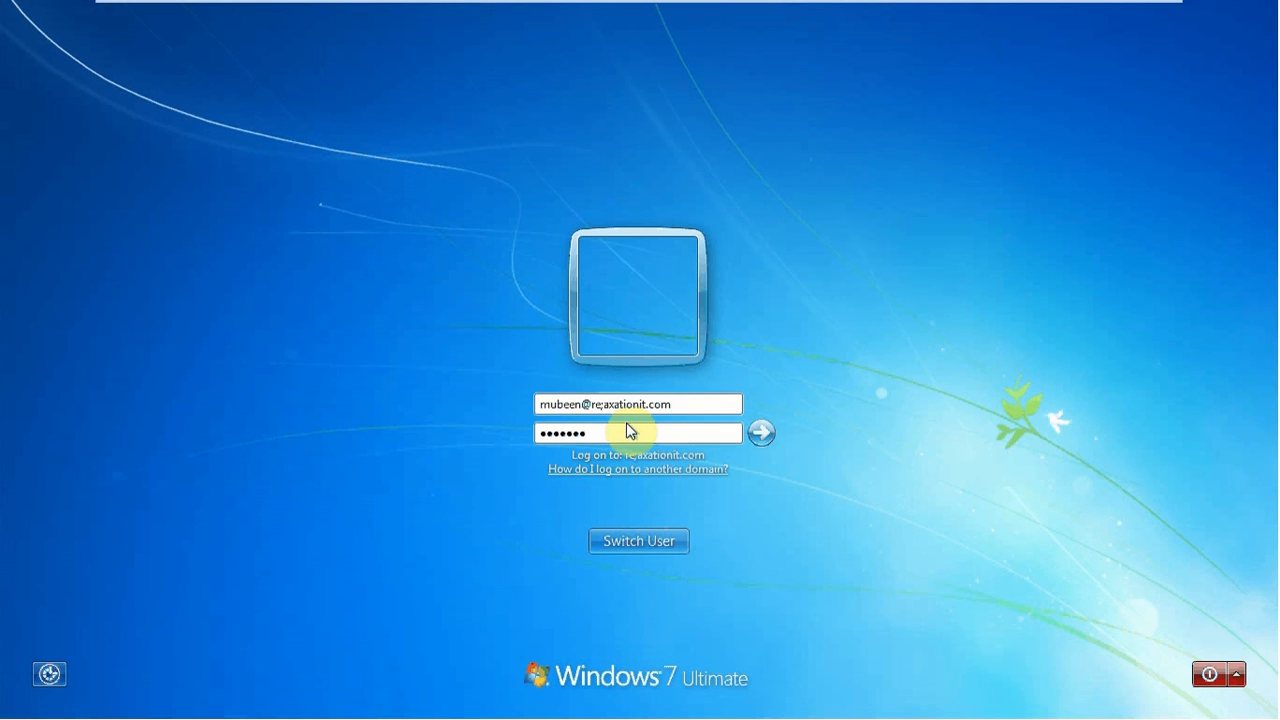
pyautogui.click(607, 404)
pyautogui.press('BackSpace')
pyautogui.press('Return')
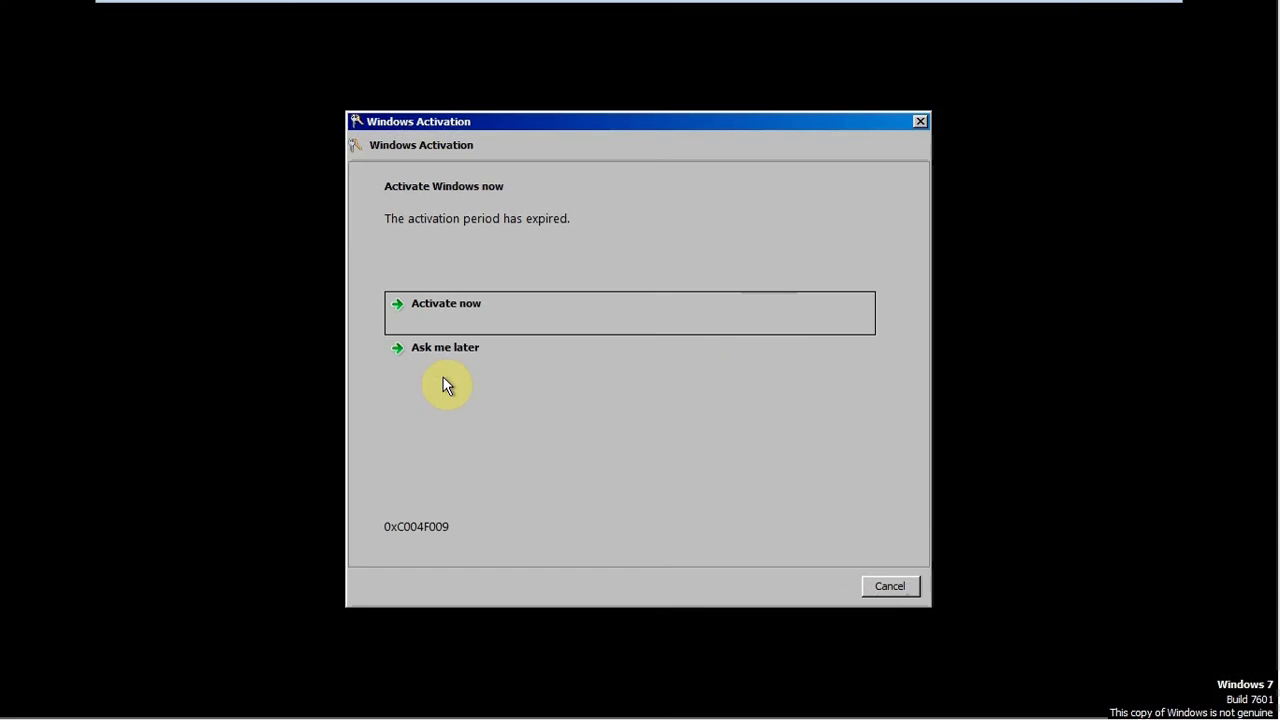
# Postpone Windows activation, close the genuine software notice, and switch to the Windows Server 2012 VM
pyautogui.click(446, 362)
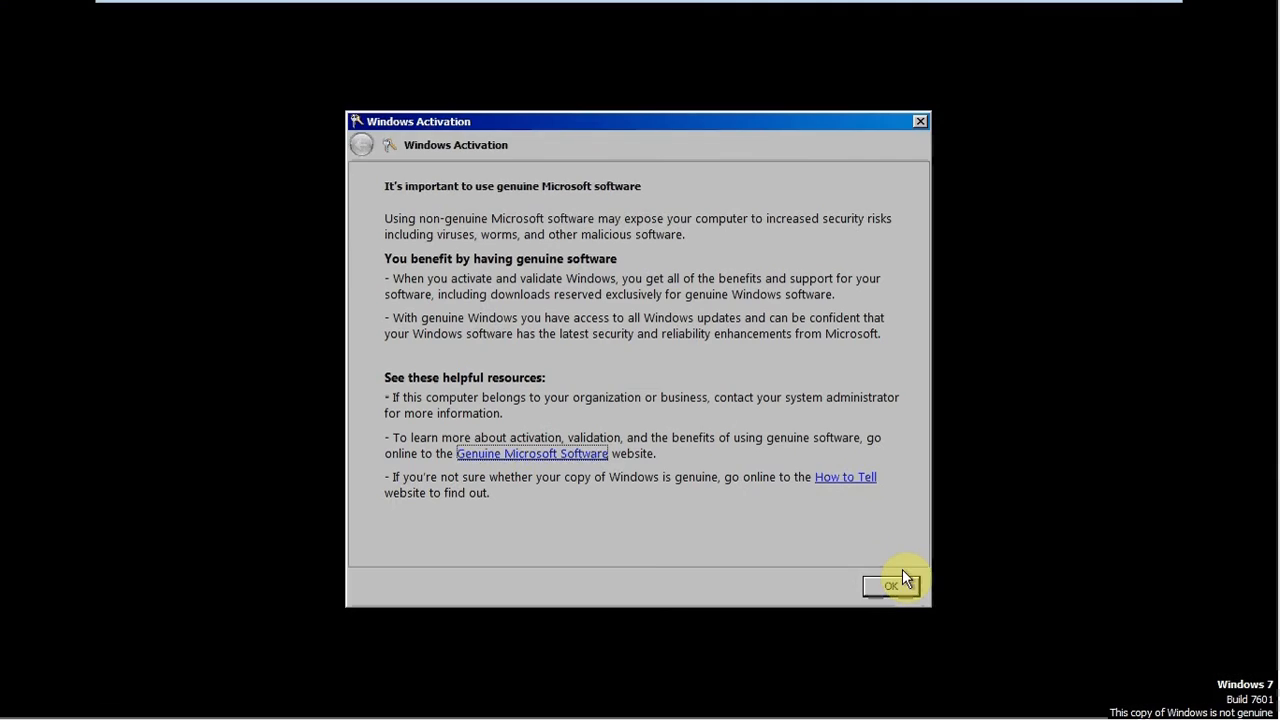
pyautogui.click(890, 581)
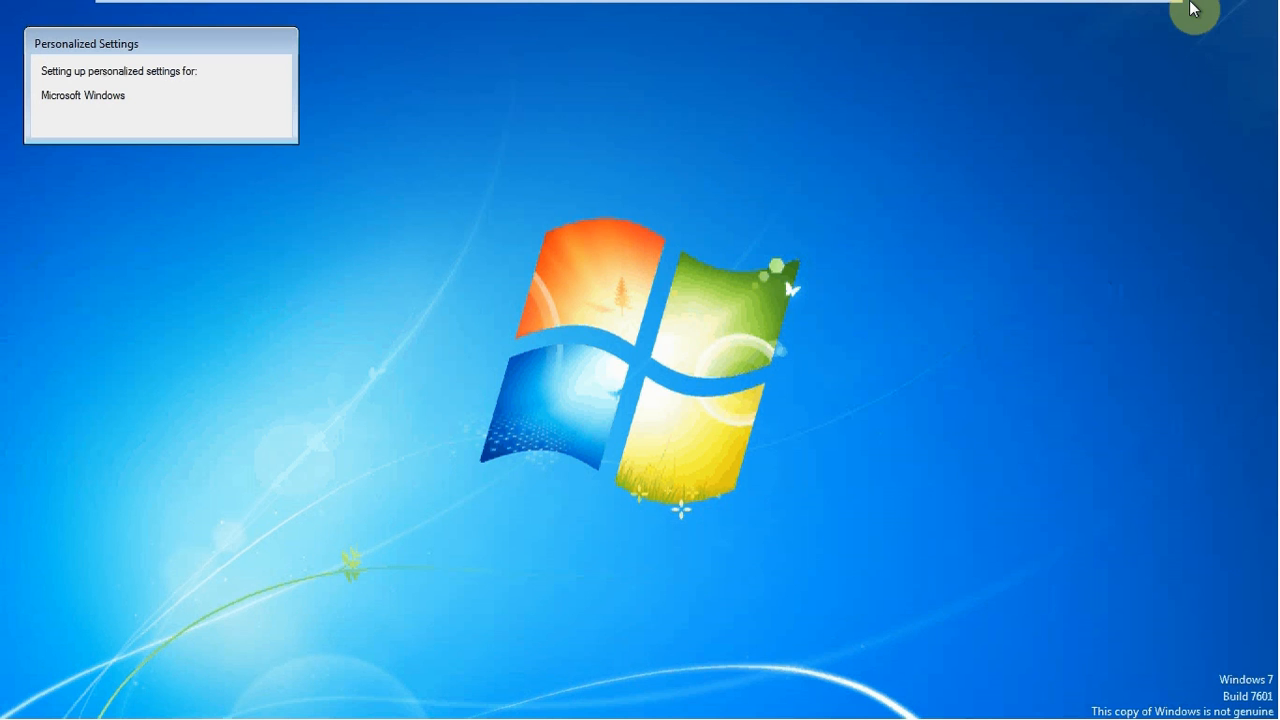
pyautogui.moveTo(825, 9)
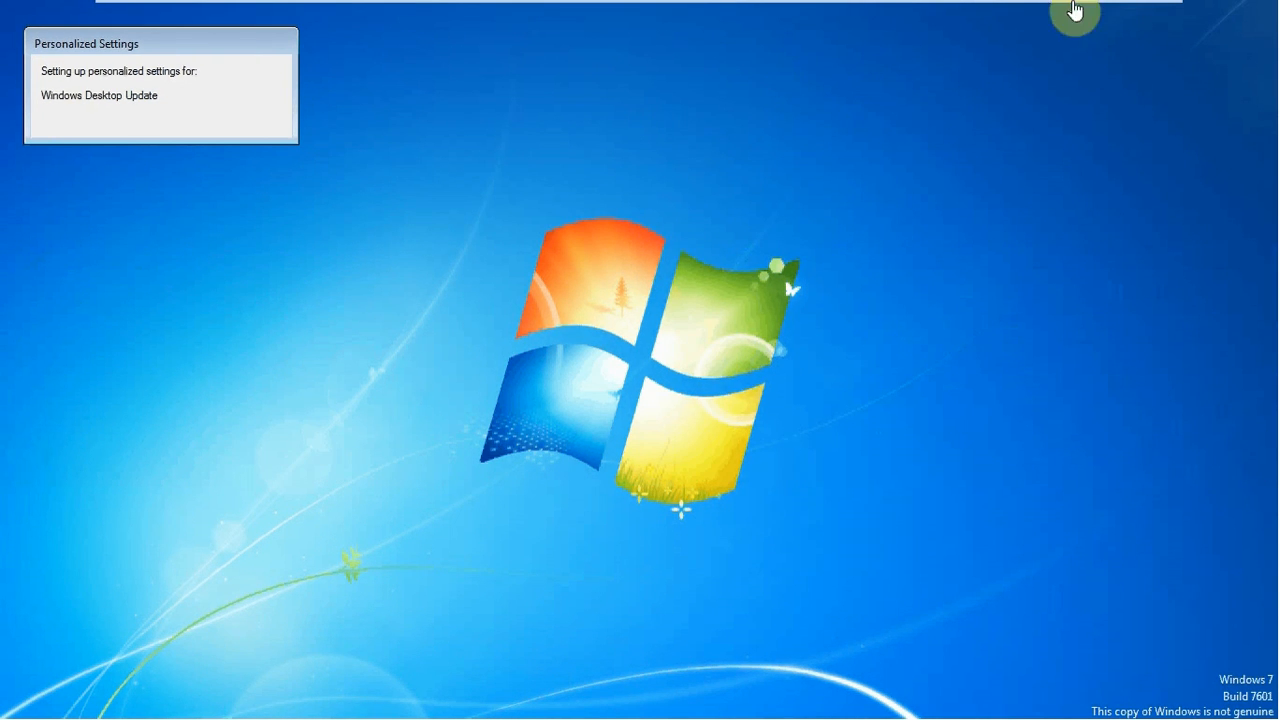
pyautogui.moveTo(1074, 9)
pyautogui.click(757, 20)
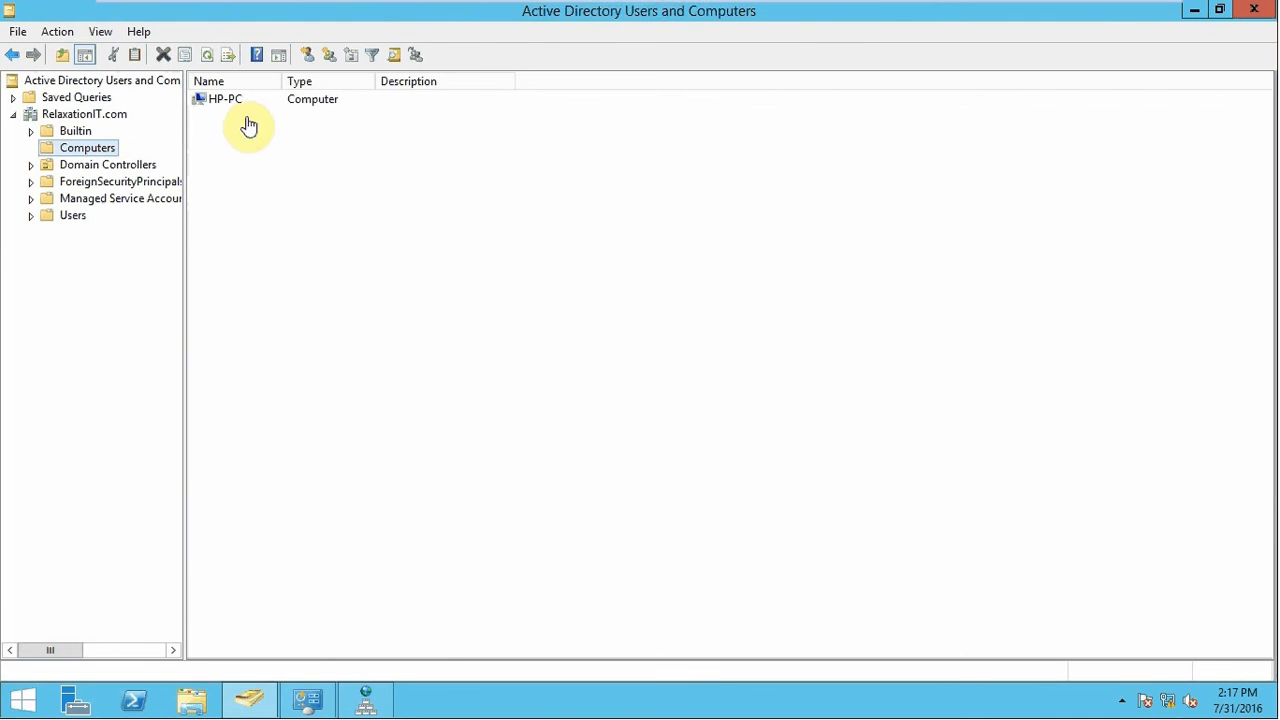
# Cancel the VMware Tools log-off prompt on the Windows 7 client, then minimize VMware to the host desktop
pyautogui.moveTo(749, 12)
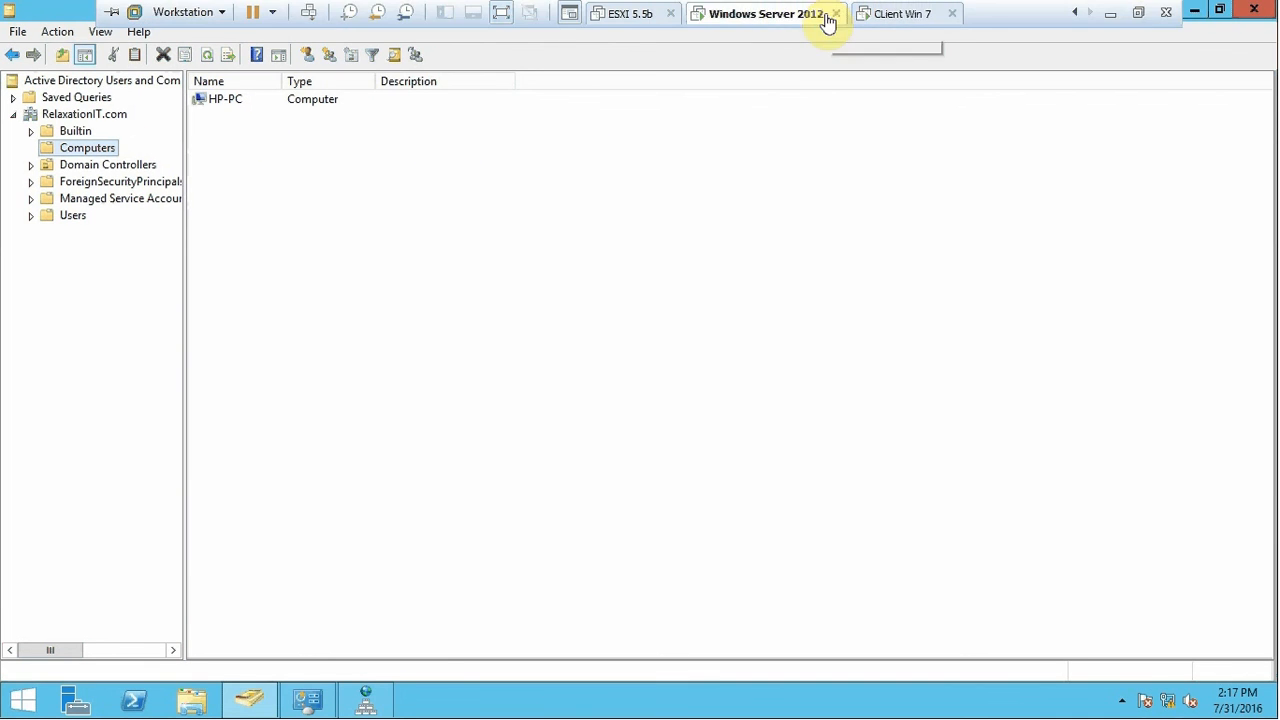
pyautogui.click(909, 13)
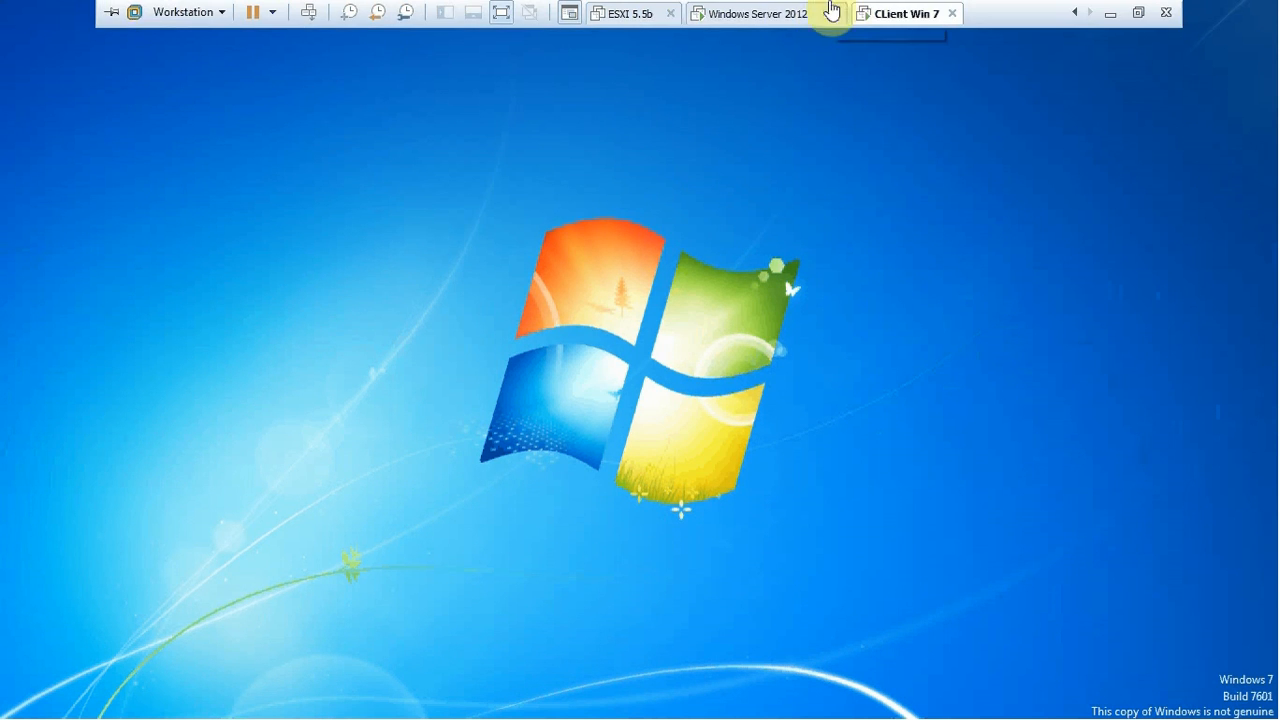
pyautogui.click(795, 14)
pyautogui.click(903, 13)
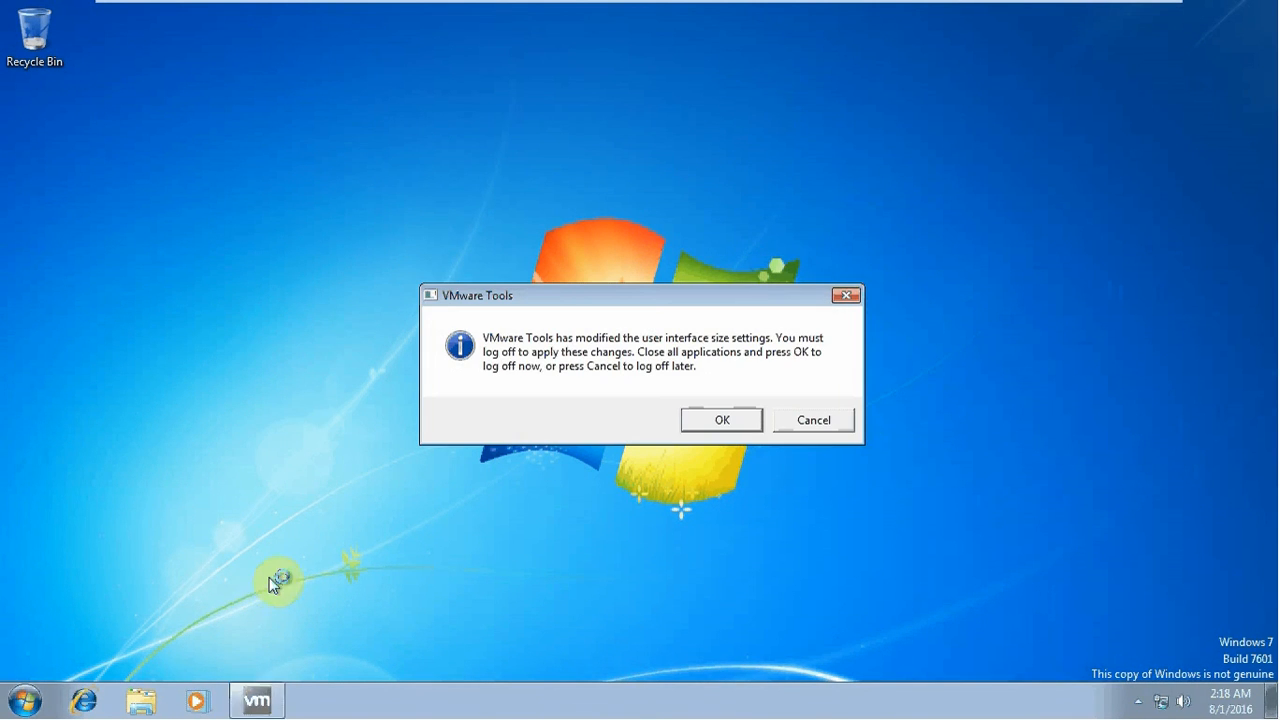
pyautogui.click(843, 425)
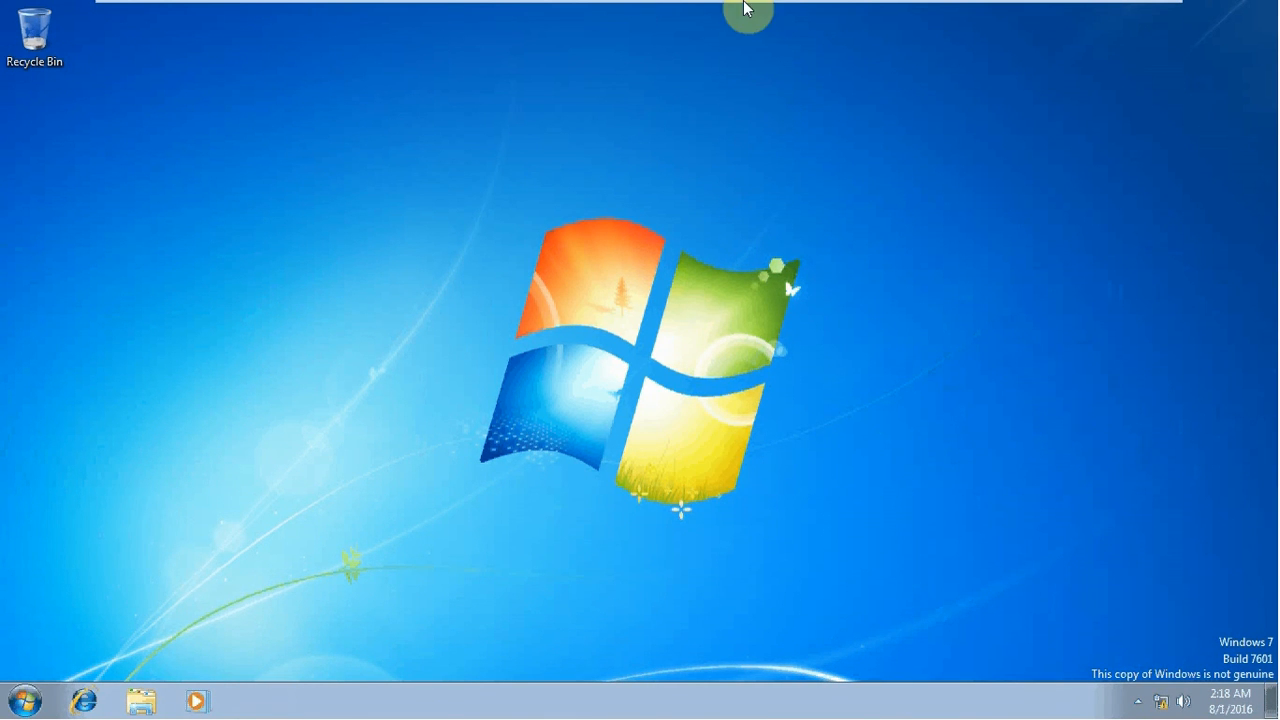
pyautogui.click(1110, 14)
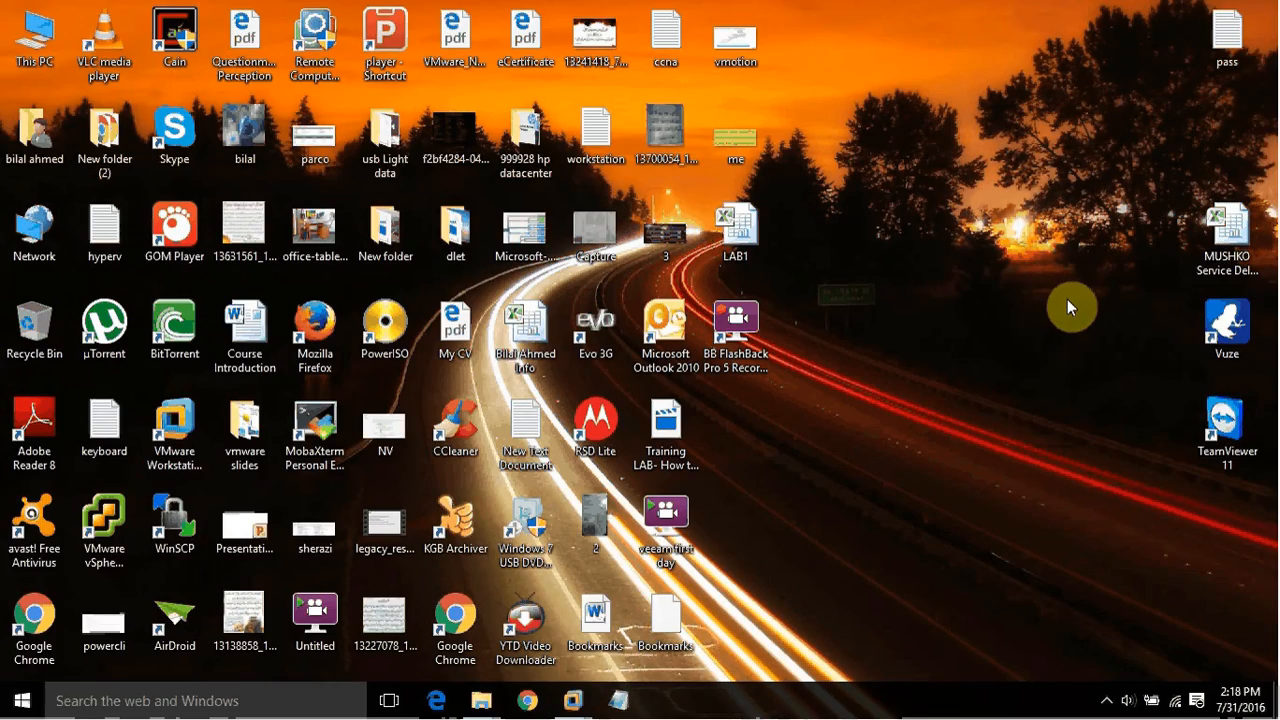